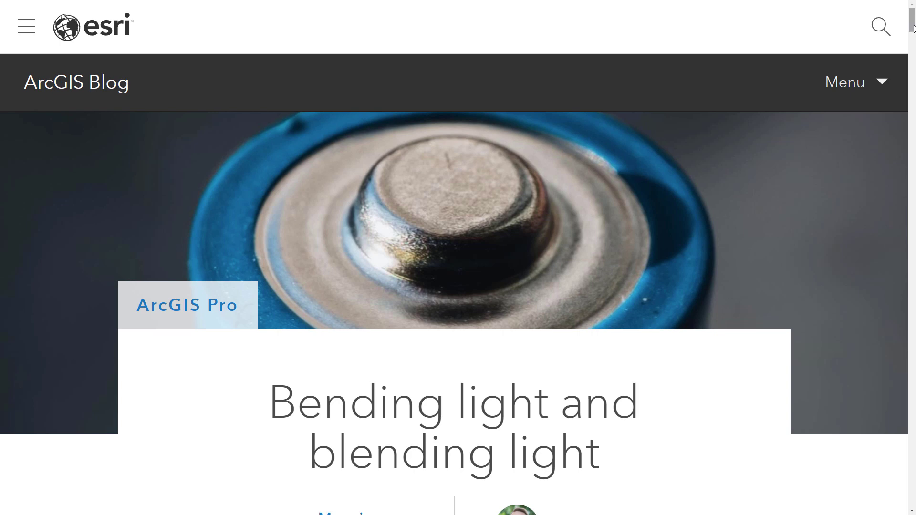
Step: Look through the ArcGIS Blog article "Bending light and blending light" down past the cone sensitivity chart
{"action": "left_click_drag", "start_coordinate": [912, 28], "coordinate": [910, 70]}
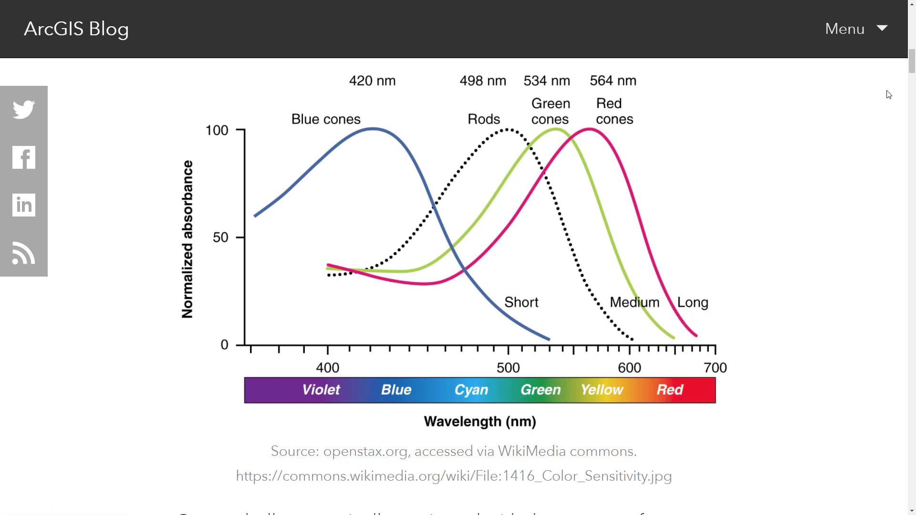
{"action": "left_click_drag", "start_coordinate": [911, 67], "coordinate": [876, 352]}
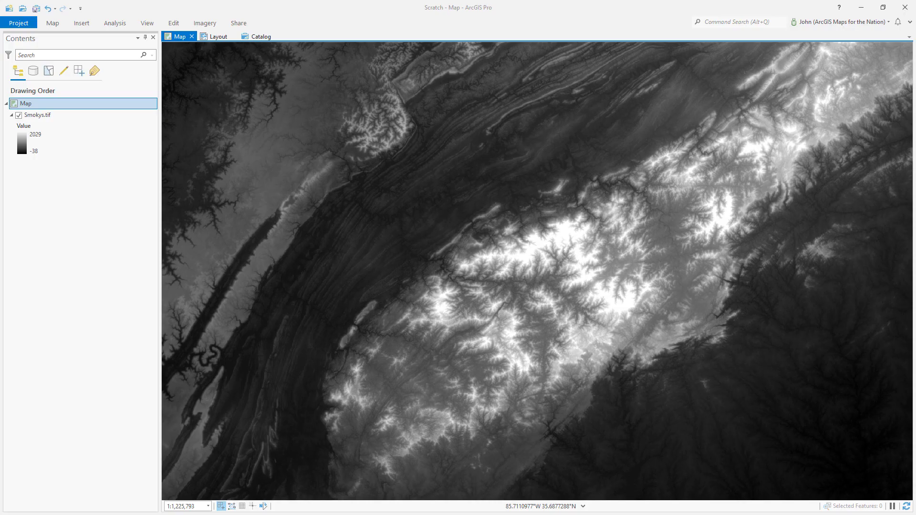
Step: Select the Smokys.tif elevation layer and examine its mountain terrain at close and wide scales
{"action": "left_click", "coordinate": [82, 118]}
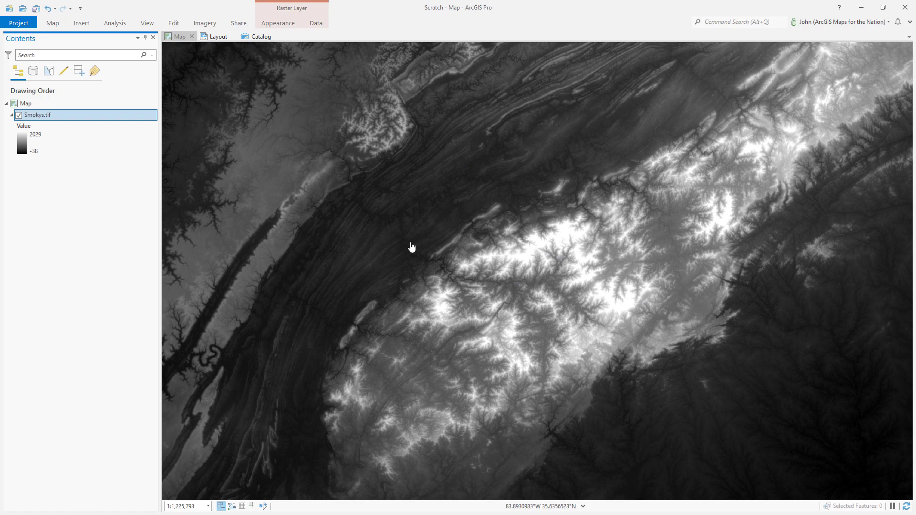
{"action": "scroll", "coordinate": [538, 274], "scroll_direction": "up", "scroll_amount": 2}
{"action": "scroll", "coordinate": [538, 274], "scroll_direction": "up", "scroll_amount": 1}
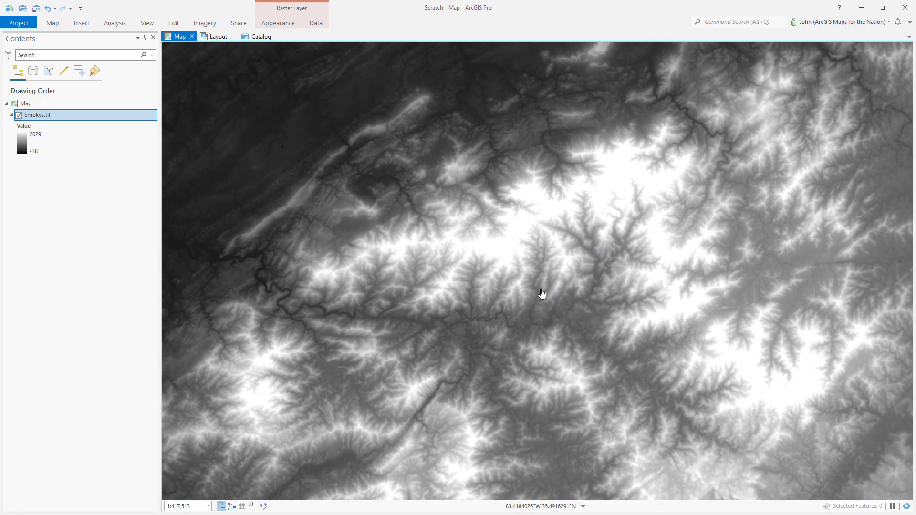
{"action": "scroll", "coordinate": [472, 254], "scroll_direction": "up", "scroll_amount": 1}
{"action": "scroll", "coordinate": [472, 254], "scroll_direction": "up", "scroll_amount": 1}
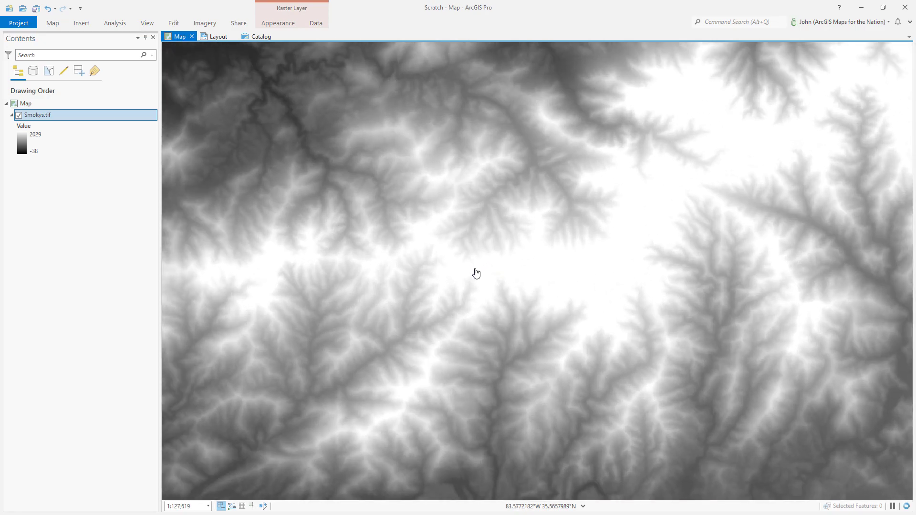
{"action": "scroll", "coordinate": [478, 271], "scroll_direction": "down", "scroll_amount": 2}
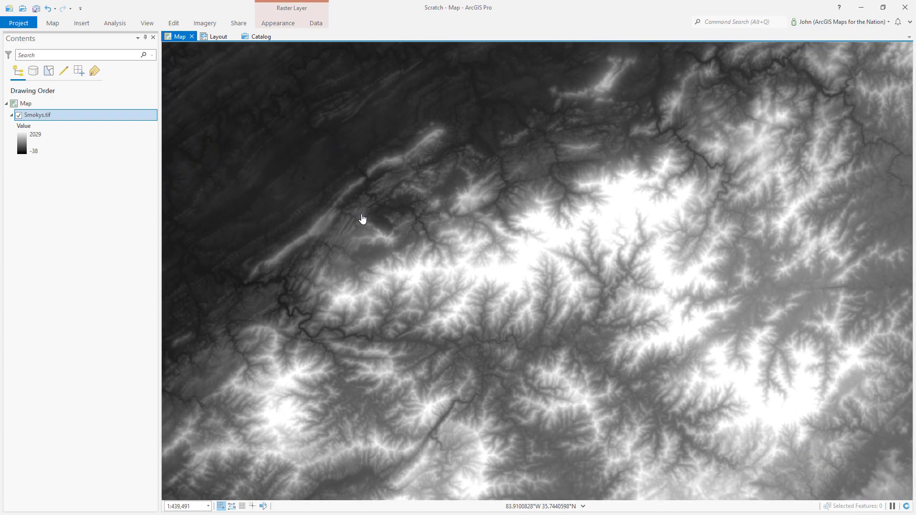
{"action": "scroll", "coordinate": [523, 260], "scroll_direction": "down", "scroll_amount": 1}
{"action": "scroll", "coordinate": [522, 260], "scroll_direction": "down", "scroll_amount": 2}
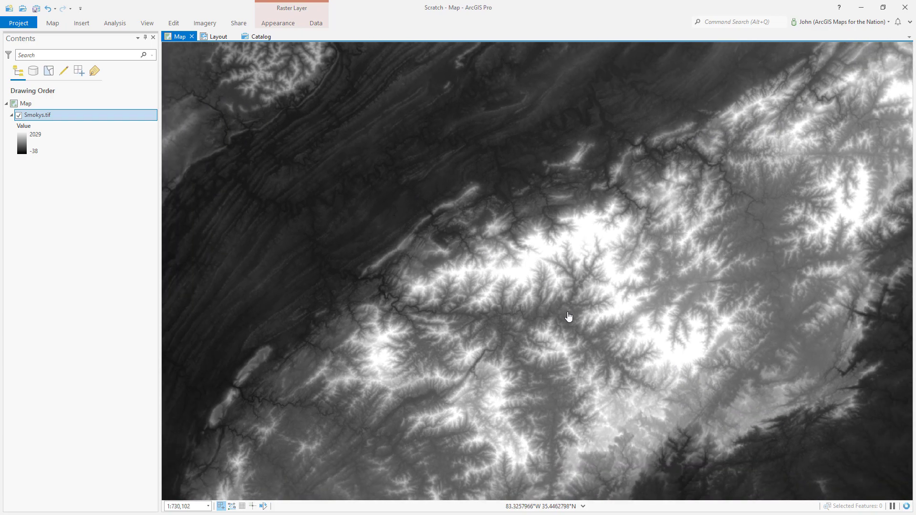
{"action": "scroll", "coordinate": [568, 316], "scroll_direction": "down", "scroll_amount": 1}
{"action": "scroll", "coordinate": [570, 321], "scroll_direction": "up", "scroll_amount": 1}
{"action": "scroll", "coordinate": [569, 321], "scroll_direction": "up", "scroll_amount": 1}
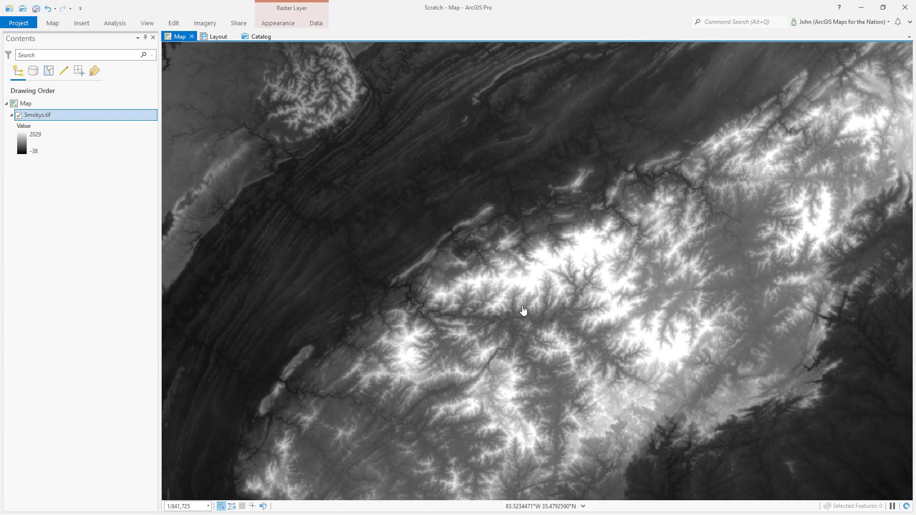
Step: Create a Traditional hillshade layer from Smokys.tif with the Hillshade raster function, keeping azimuth 315, altitude 45 and Z factor 1
{"action": "left_click", "coordinate": [203, 24]}
{"action": "left_click", "coordinate": [97, 39]}
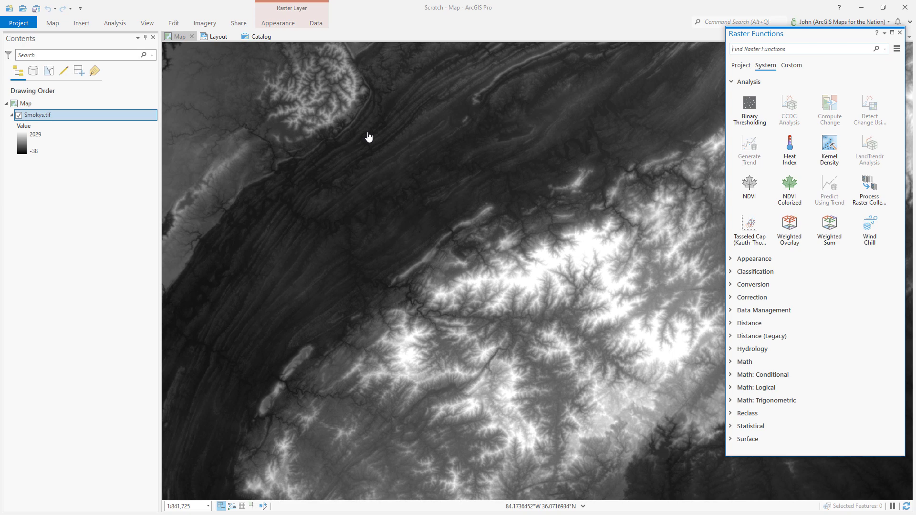
{"action": "left_click", "coordinate": [763, 82]}
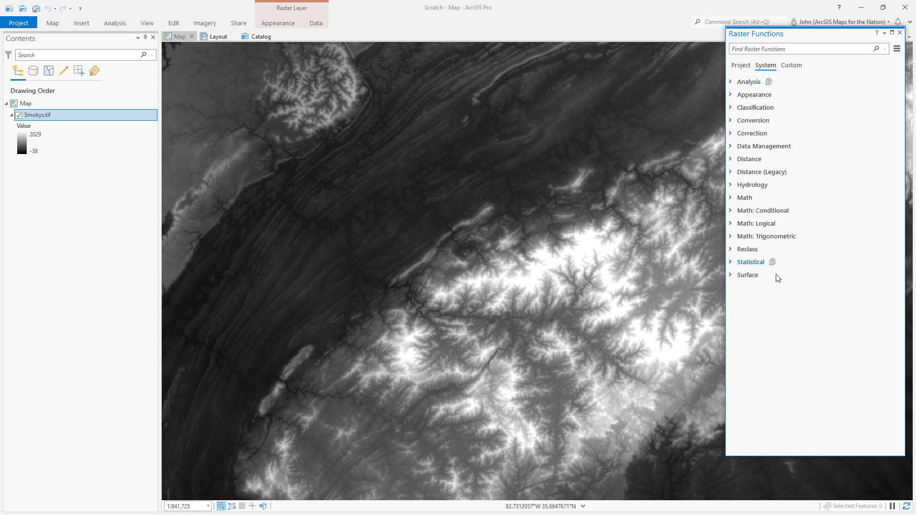
{"action": "left_click", "coordinate": [736, 276]}
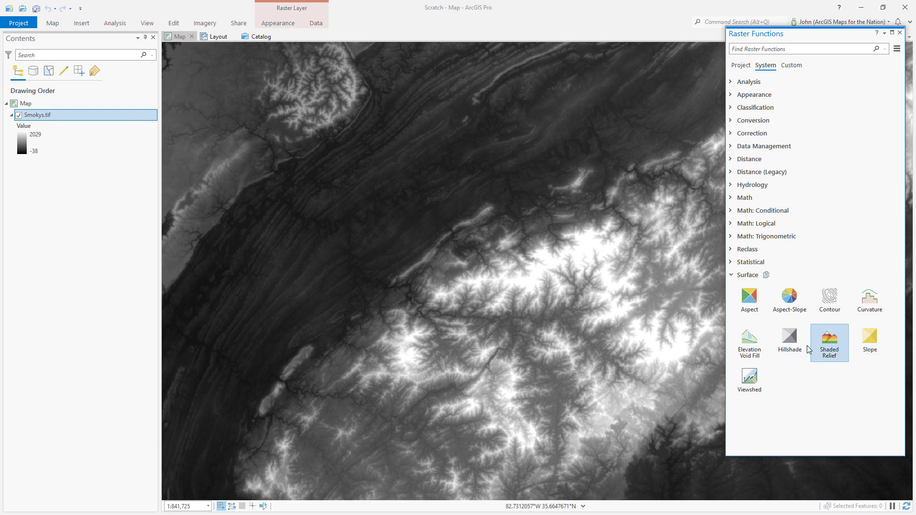
{"action": "left_click", "coordinate": [790, 339]}
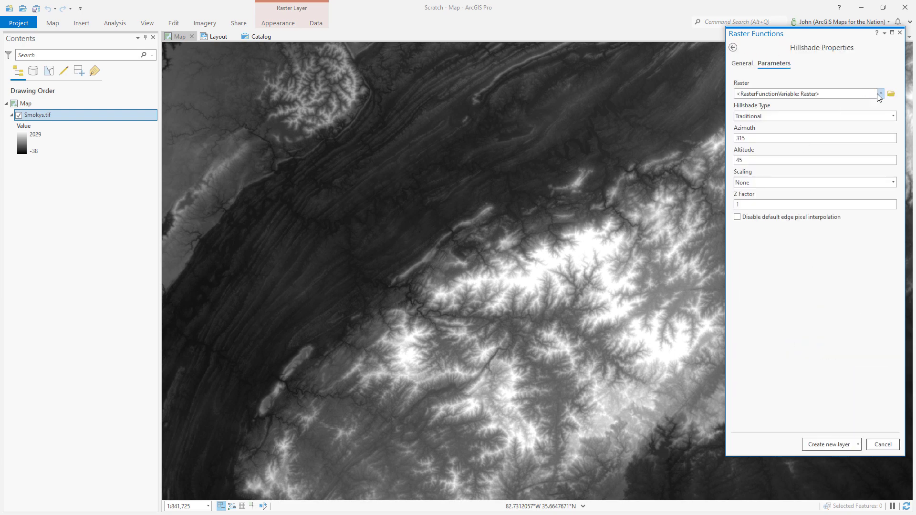
{"action": "left_click", "coordinate": [880, 95]}
{"action": "left_click", "coordinate": [860, 105]}
{"action": "left_click", "coordinate": [827, 444]}
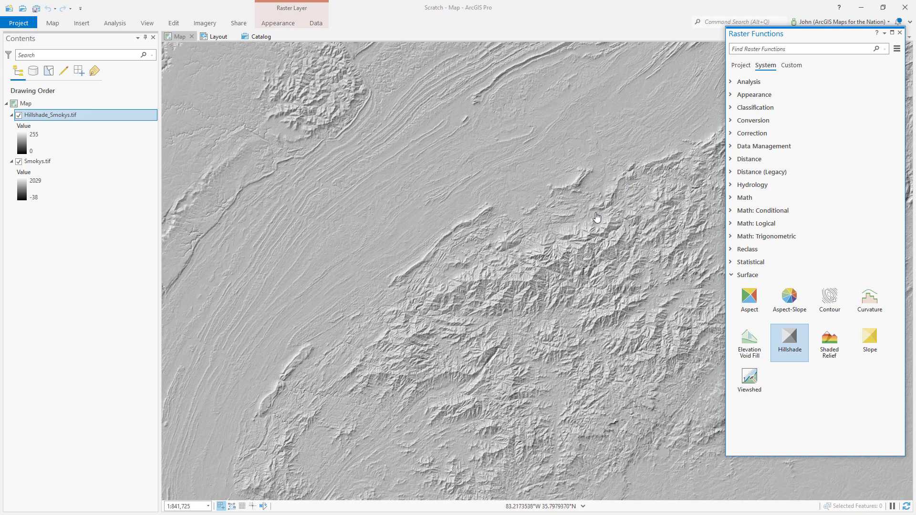
Step: Create a second hillshade layer from Smokys.tif with the same default Traditional settings
{"action": "double_click", "coordinate": [790, 343]}
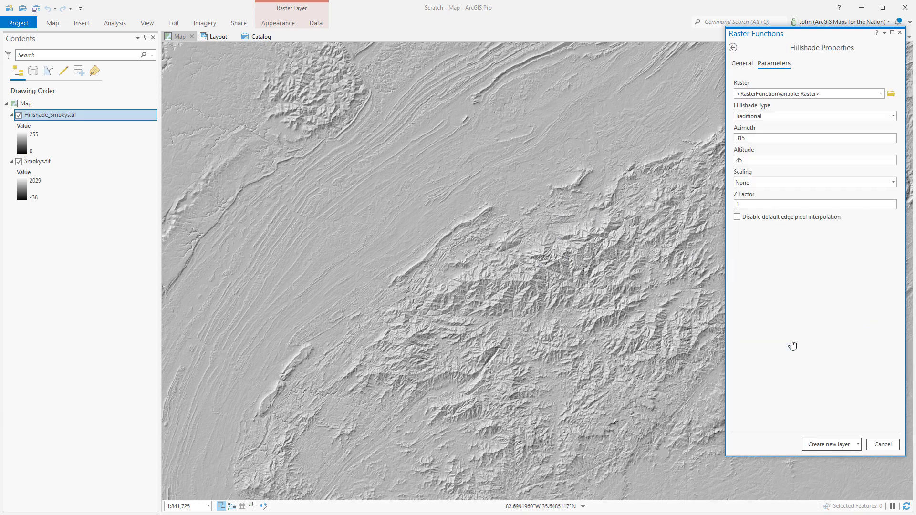
{"action": "left_click", "coordinate": [880, 94]}
{"action": "left_click", "coordinate": [852, 113]}
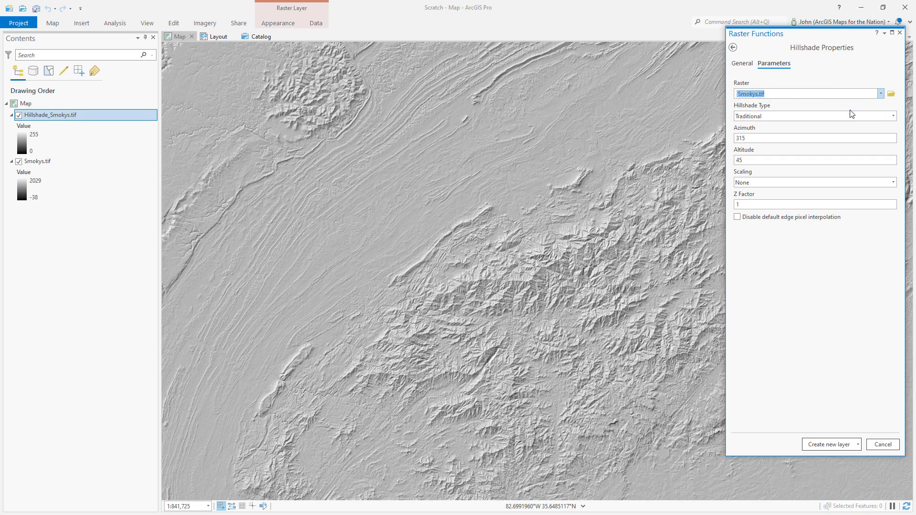
{"action": "left_click", "coordinate": [828, 444]}
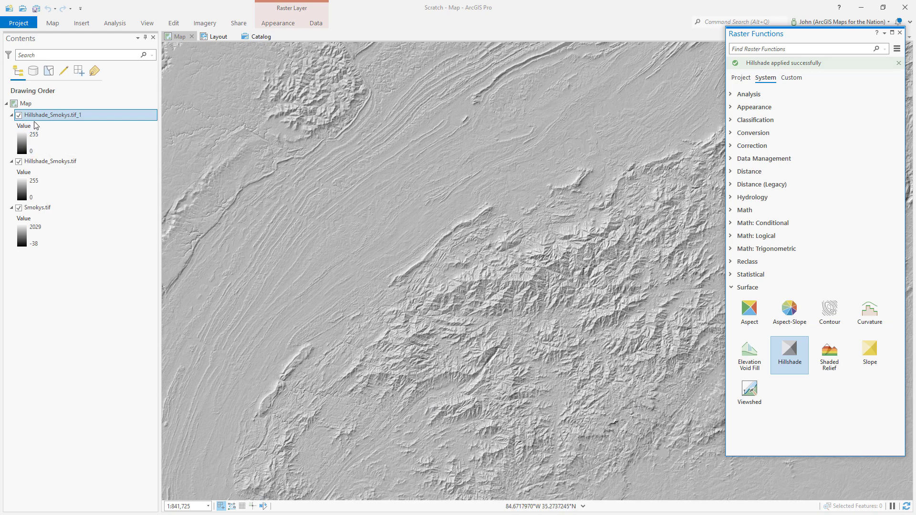
Step: Open the function chain of the Hillshade_Smokys.tif_1 layer for editing and give the map view above it more height
{"action": "left_click", "coordinate": [102, 117]}
{"action": "right_click", "coordinate": [101, 117]}
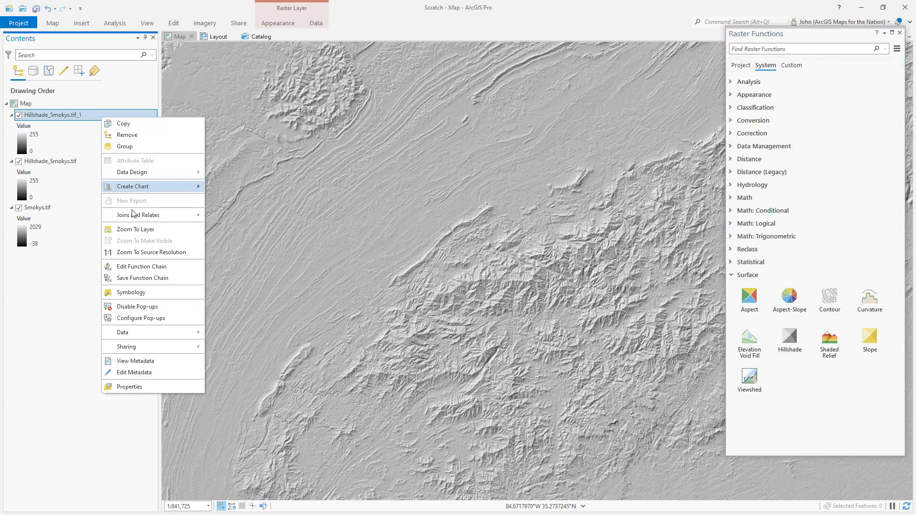
{"action": "left_click", "coordinate": [139, 266]}
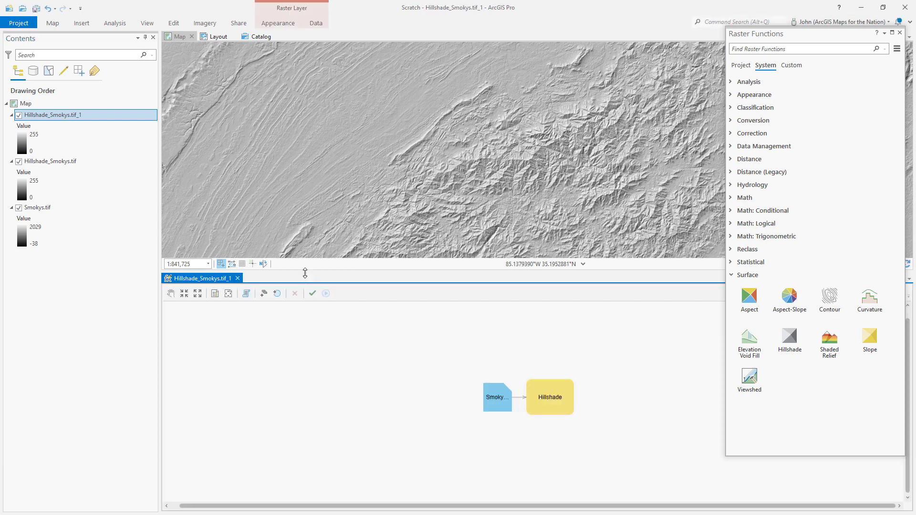
{"action": "left_click_drag", "start_coordinate": [305, 272], "coordinate": [289, 349]}
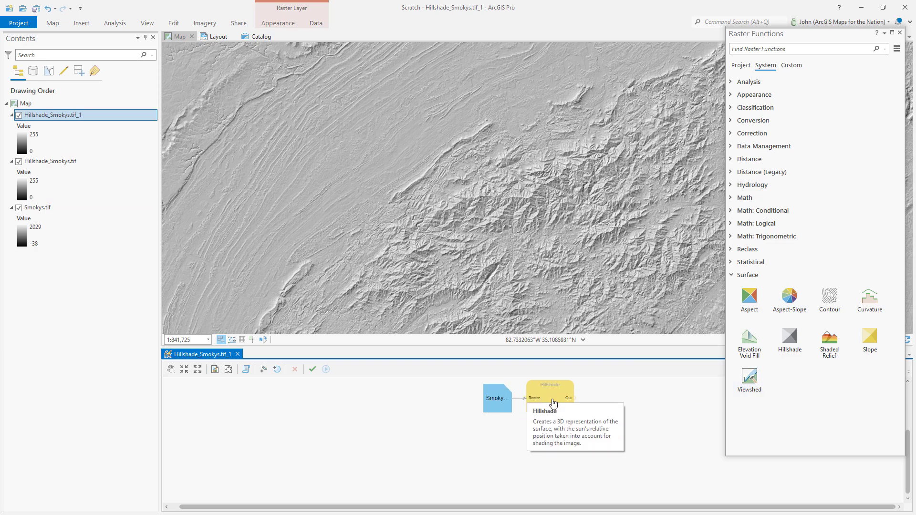
Step: Feed the Hillshade output into a new Statistics function using Mean over 6 rows and 6 columns, and update the layer
{"action": "left_click", "coordinate": [733, 263]}
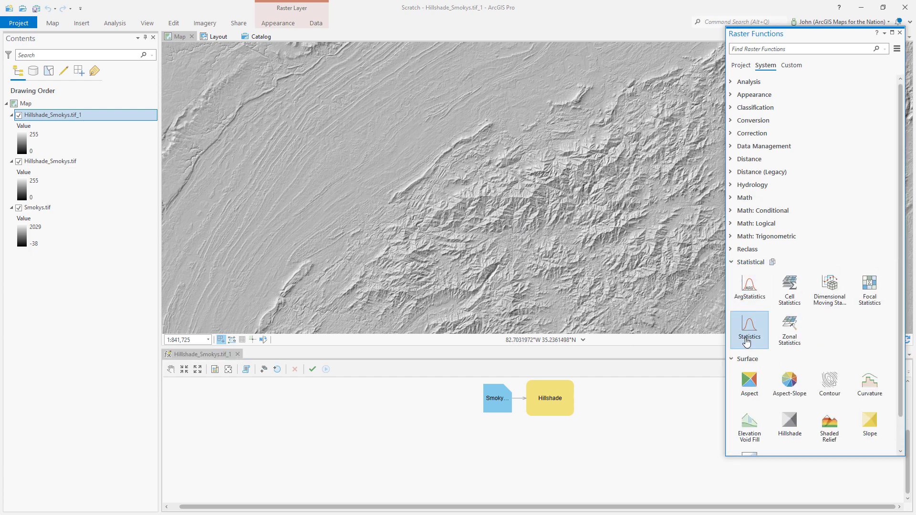
{"action": "left_click_drag", "start_coordinate": [747, 329], "coordinate": [639, 402]}
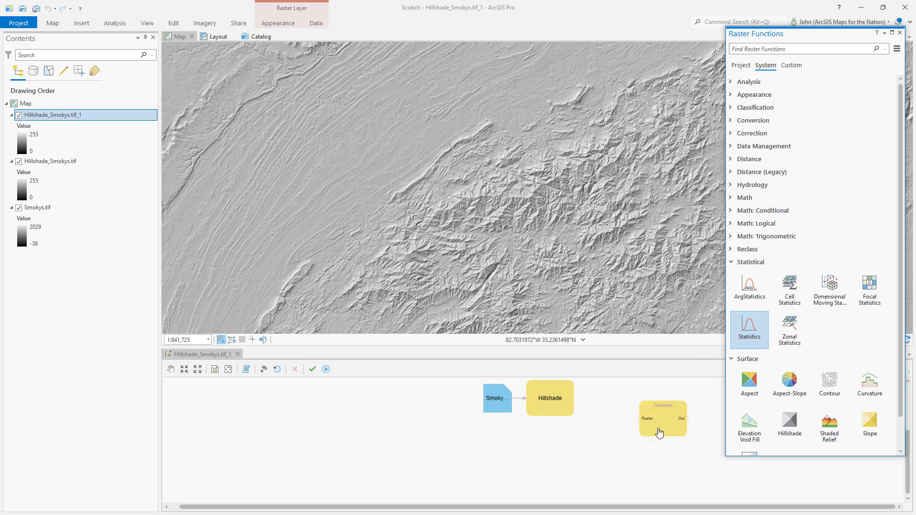
{"action": "mouse_move", "coordinate": [572, 403]}
{"action": "left_click_drag", "start_coordinate": [573, 403], "coordinate": [646, 420]}
{"action": "double_click", "coordinate": [667, 425]}
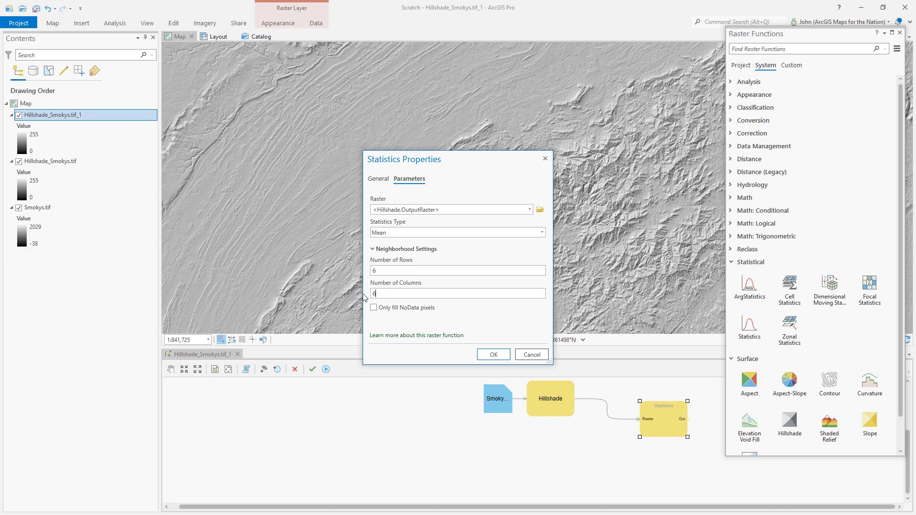
{"action": "left_click", "coordinate": [492, 356]}
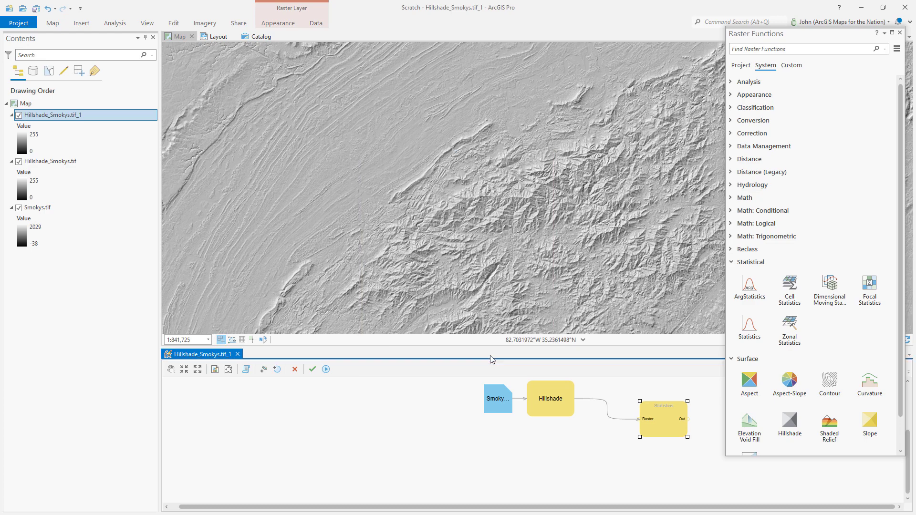
{"action": "left_click", "coordinate": [327, 371]}
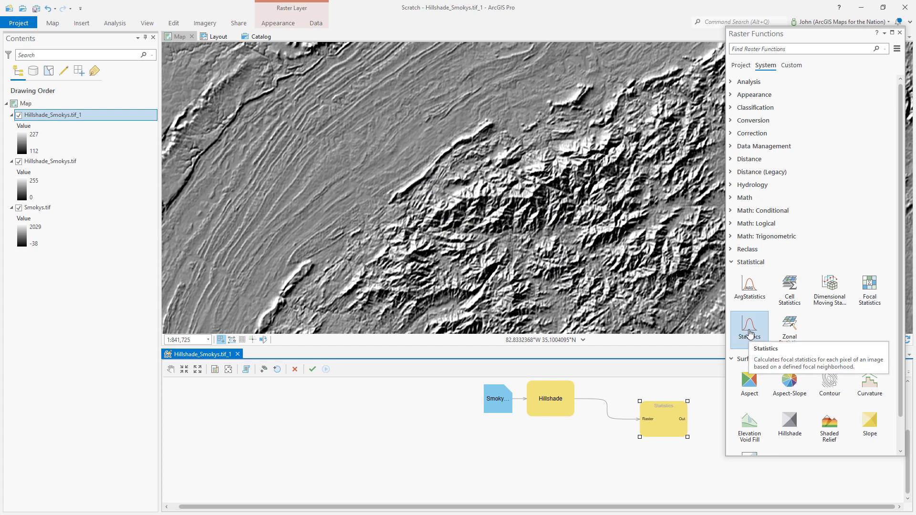
Step: Chain a second Statistics function of type Mean onto the first one's output, set its neighborhood and update the layer
{"action": "left_click_drag", "start_coordinate": [748, 338], "coordinate": [702, 470]}
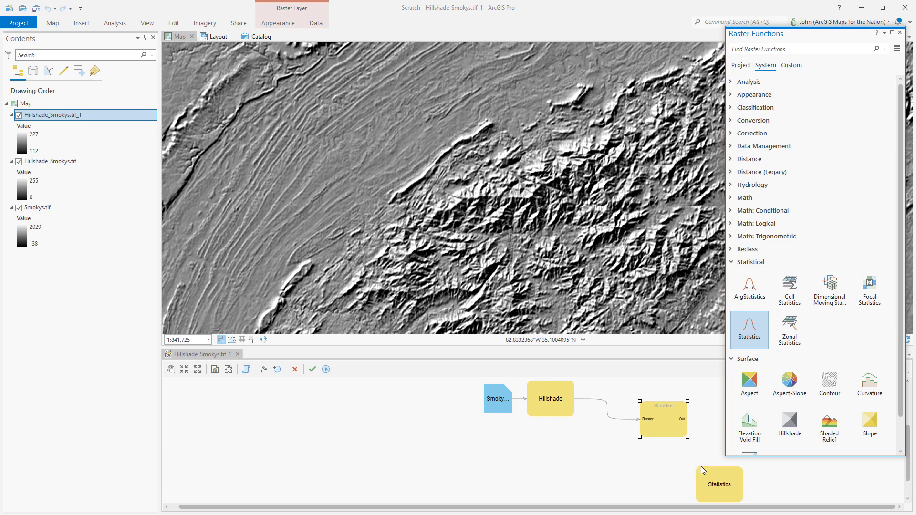
{"action": "left_click_drag", "start_coordinate": [682, 424], "coordinate": [718, 485]}
{"action": "double_click", "coordinate": [719, 486]}
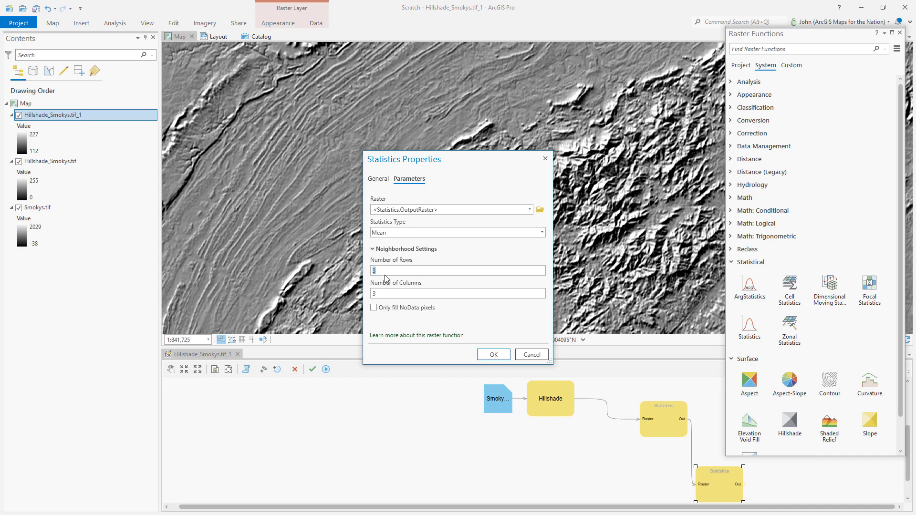
{"action": "left_click", "coordinate": [492, 354]}
{"action": "left_click", "coordinate": [325, 368]}
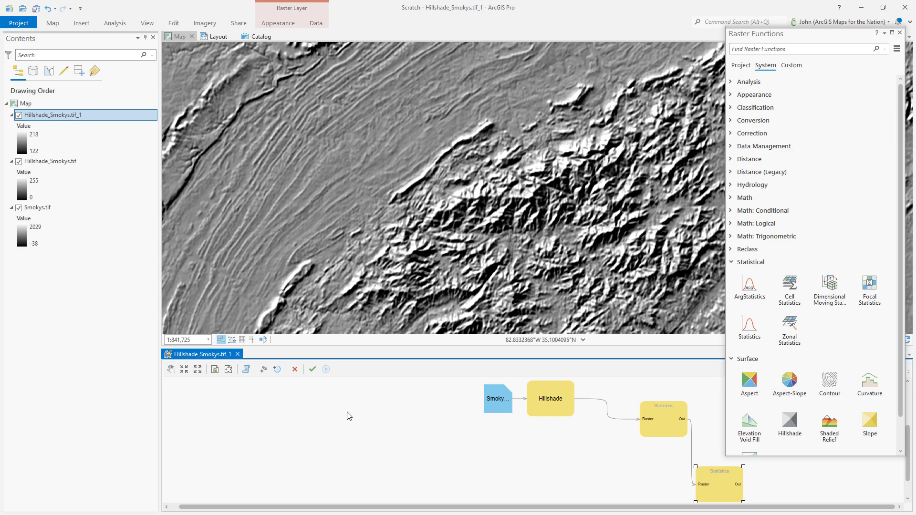
Step: Set the stretch type of the smoothed Hillshade_Smokys.tif_1 layer to Minimum Maximum
{"action": "left_click", "coordinate": [22, 145]}
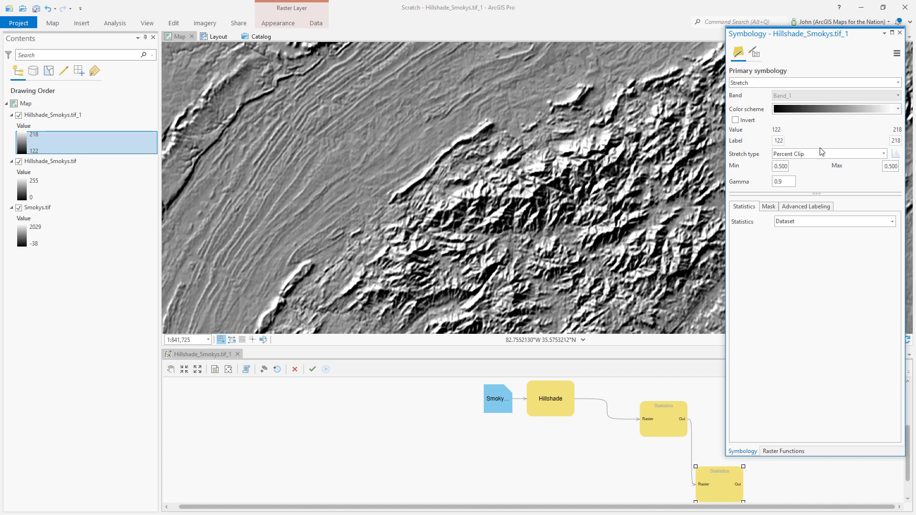
{"action": "left_click", "coordinate": [883, 155]}
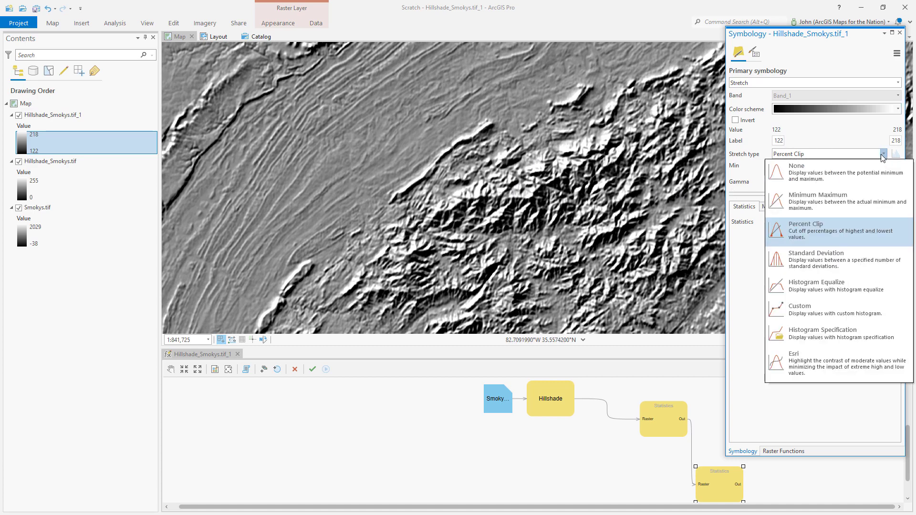
{"action": "left_click", "coordinate": [812, 197]}
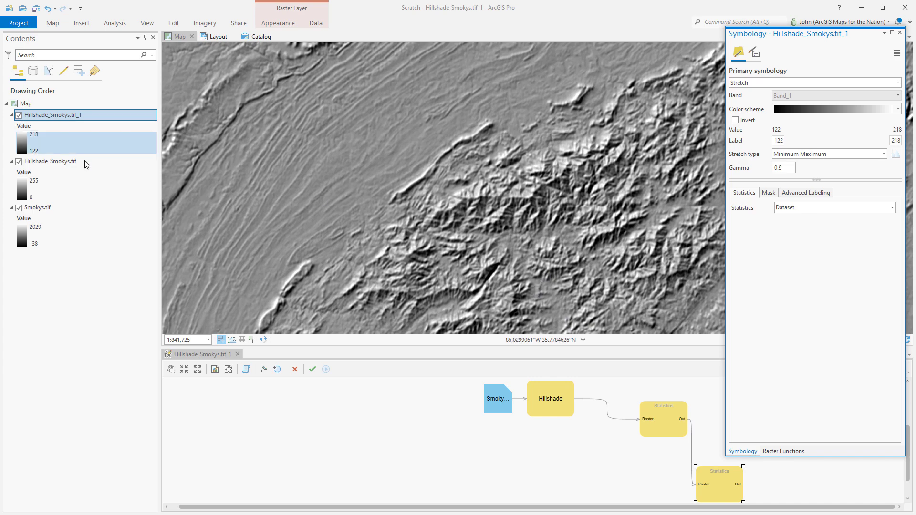
Step: Compare the smoothed hillshade with the original by hiding and reshowing the smoothed layer and checking both layers' symbology
{"action": "left_click", "coordinate": [19, 115]}
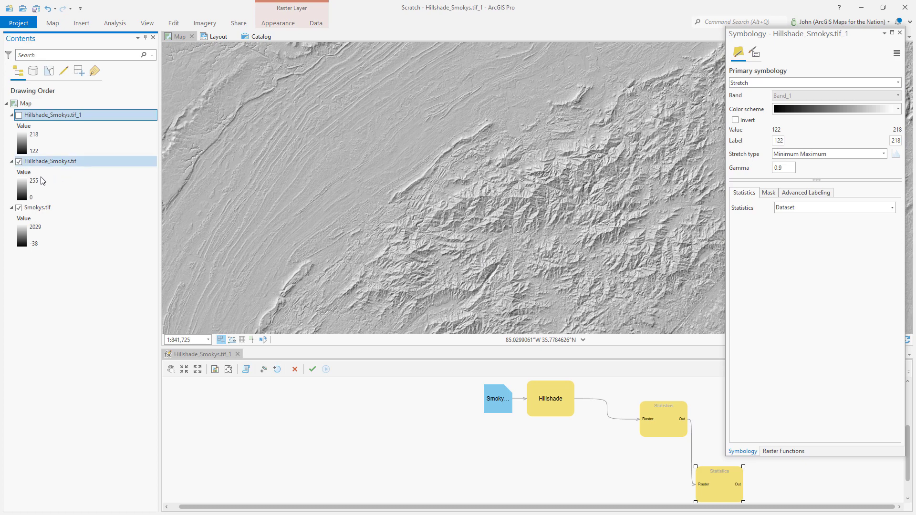
{"action": "left_click", "coordinate": [25, 190]}
{"action": "left_click", "coordinate": [24, 188]}
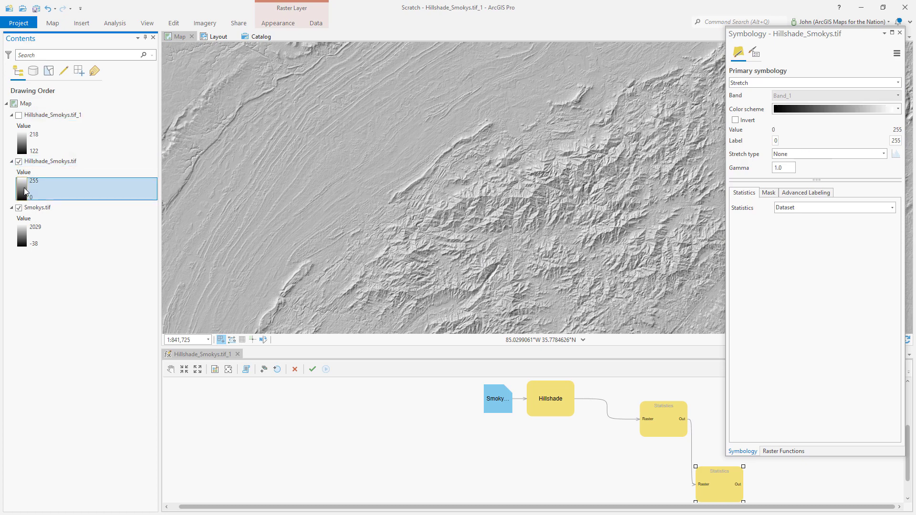
{"action": "left_click", "coordinate": [20, 116]}
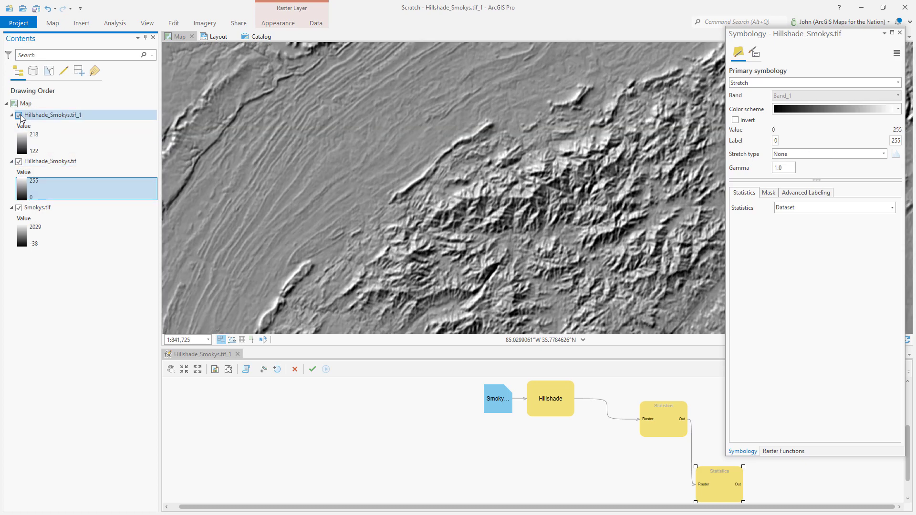
{"action": "left_click", "coordinate": [106, 114]}
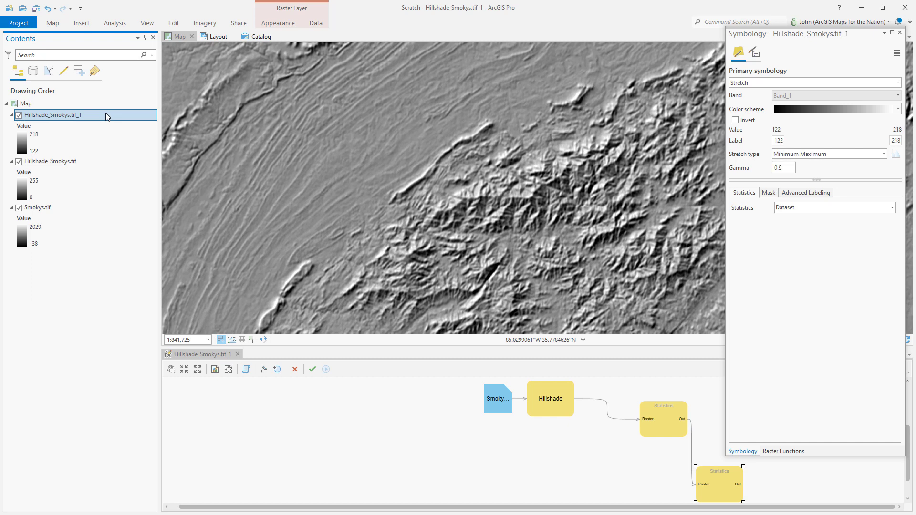
{"action": "left_click", "coordinate": [50, 162]}
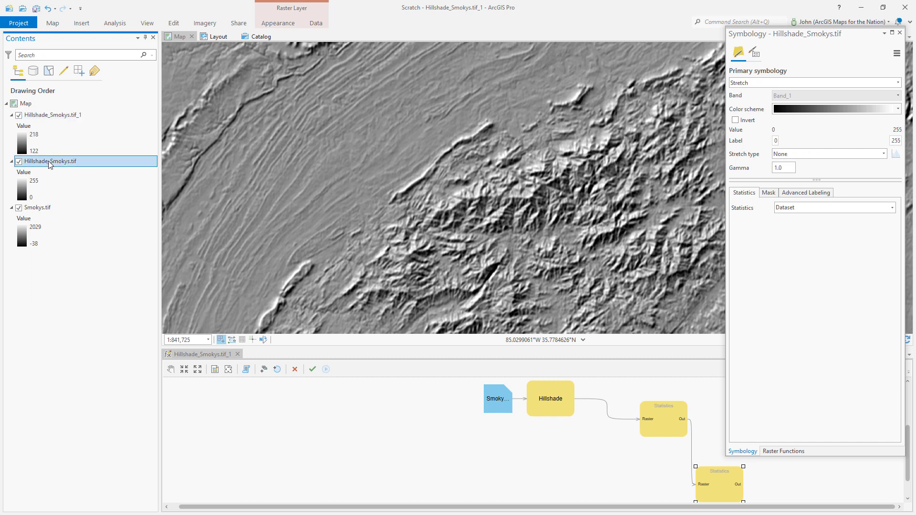
Step: Rename the Hillshade_Smokys.tif layer as crisp and the Hillshade_Smokys.tif_1 layer as blurry
{"action": "left_click", "coordinate": [50, 162]}
{"action": "type", "text": "crisp"}
{"action": "key", "text": "Return"}
{"action": "left_click", "coordinate": [39, 115]}
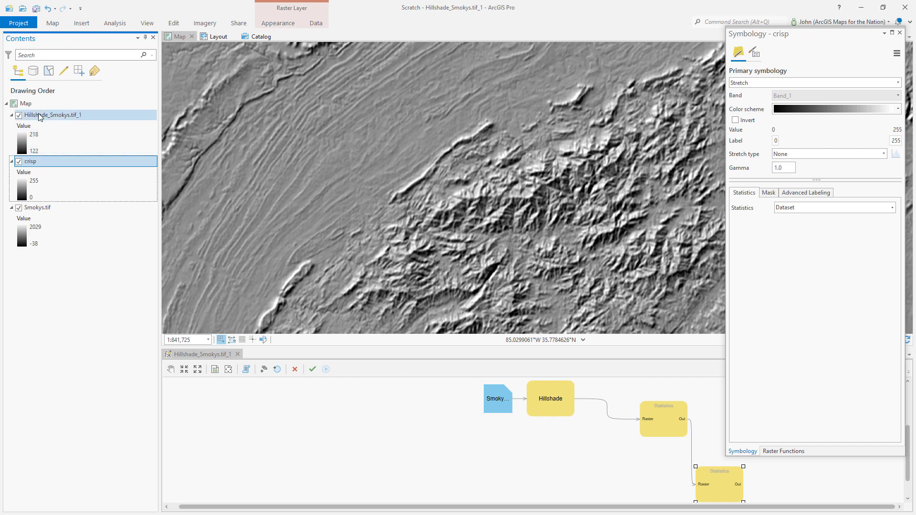
{"action": "left_click", "coordinate": [39, 115]}
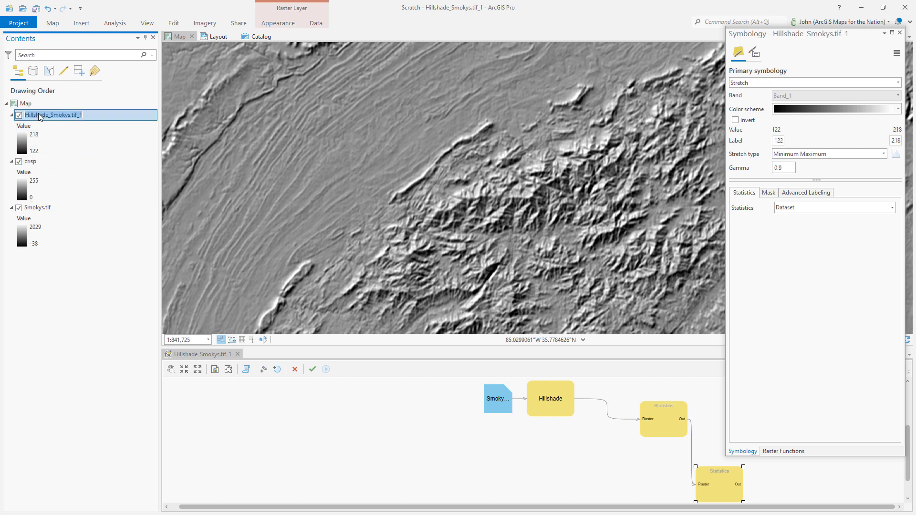
{"action": "type", "text": "blurry"}
{"action": "key", "text": "Return"}
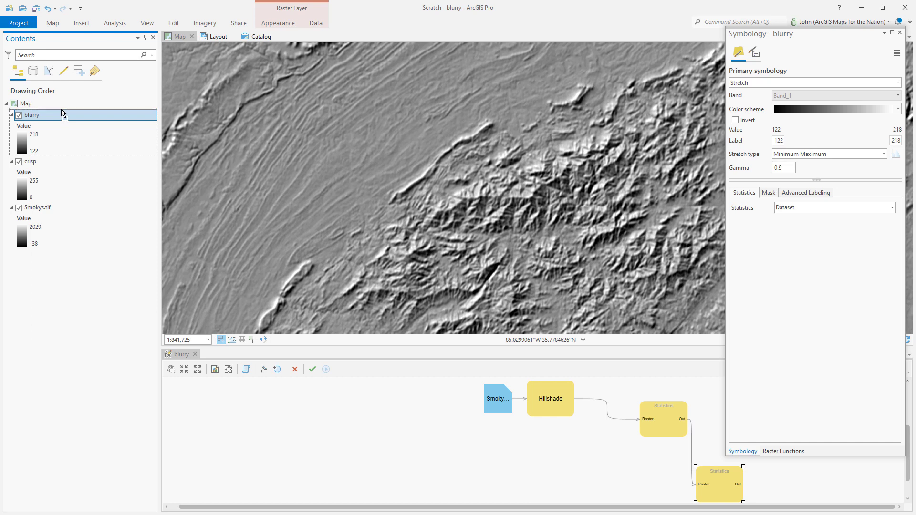
Step: Paste a copy of the blurry layer into the map and rename the upper copy as really blurry
{"action": "key", "text": "ctrl+v"}
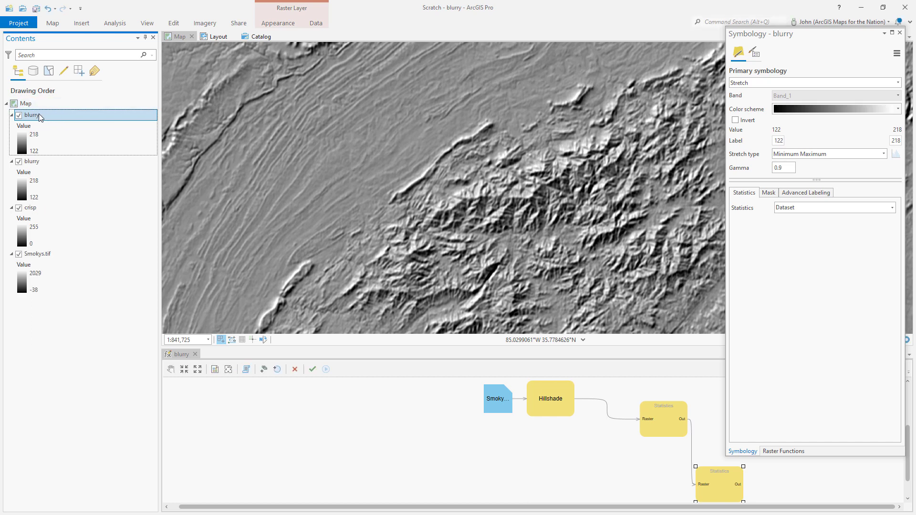
{"action": "left_click", "coordinate": [38, 117]}
{"action": "type", "text": "r"}
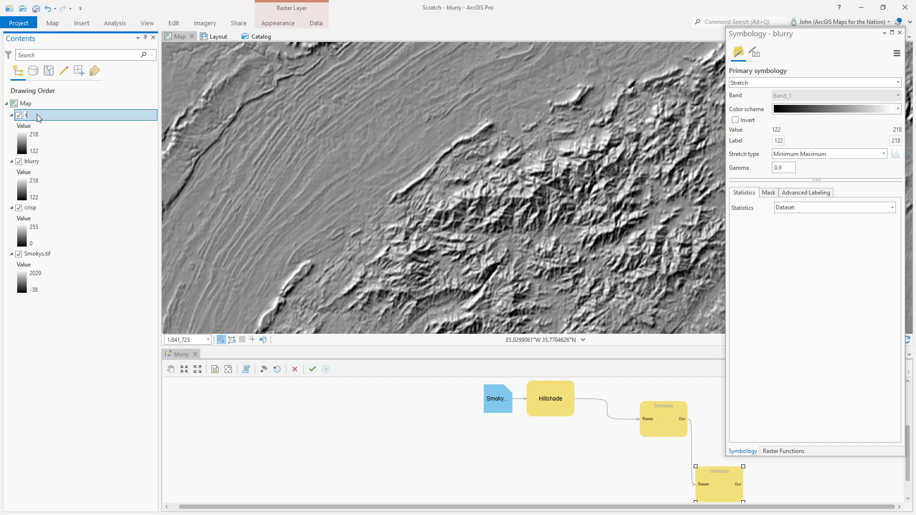
{"action": "type", "text": "eally blurry"}
{"action": "key", "text": "Return"}
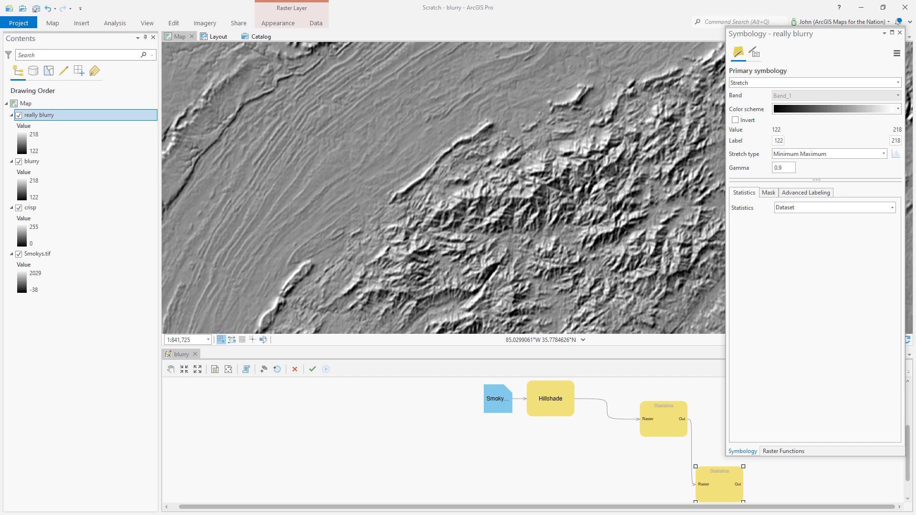
Step: Edit the really blurry layer's function chain, setting the first Statistics function's neighborhood to 12 rows and 12 columns
{"action": "right_click", "coordinate": [77, 118]}
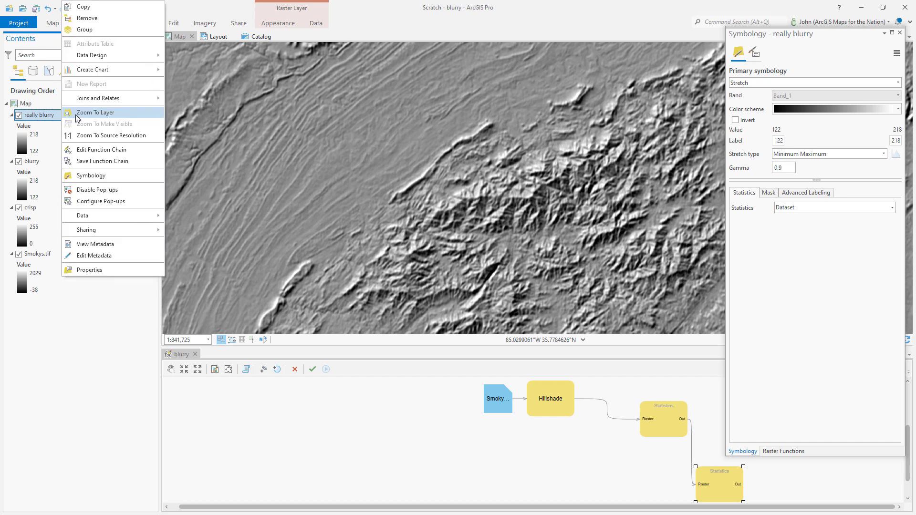
{"action": "left_click", "coordinate": [98, 150]}
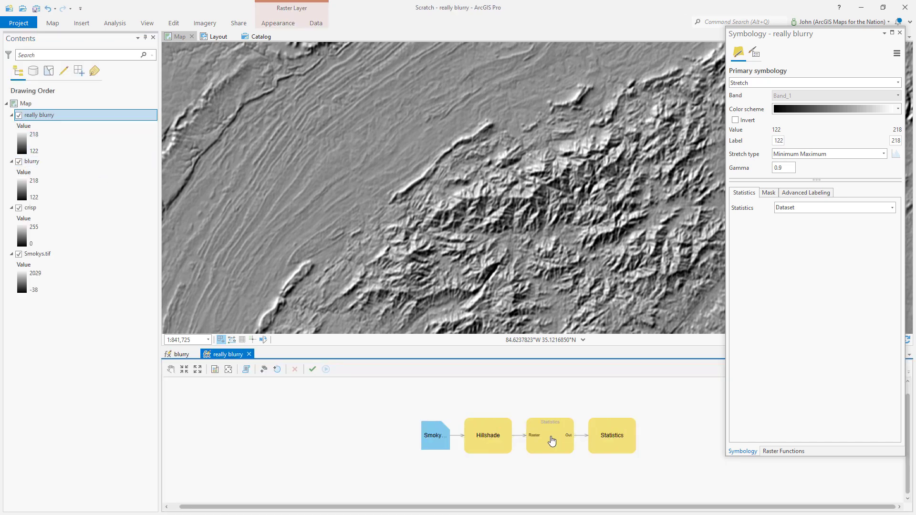
{"action": "double_click", "coordinate": [552, 439]}
{"action": "double_click", "coordinate": [382, 269]}
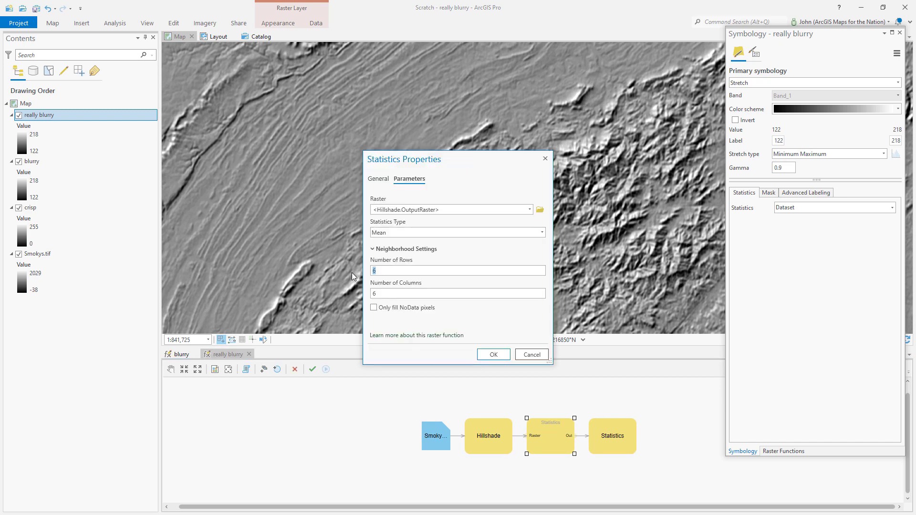
{"action": "type", "text": "1212"}
{"action": "left_click", "coordinate": [493, 354]}
Step: Set the second Statistics function's neighborhood to 12 rows and 12 columns and update the really blurry layer
{"action": "left_click", "coordinate": [608, 438]}
{"action": "double_click", "coordinate": [609, 438]}
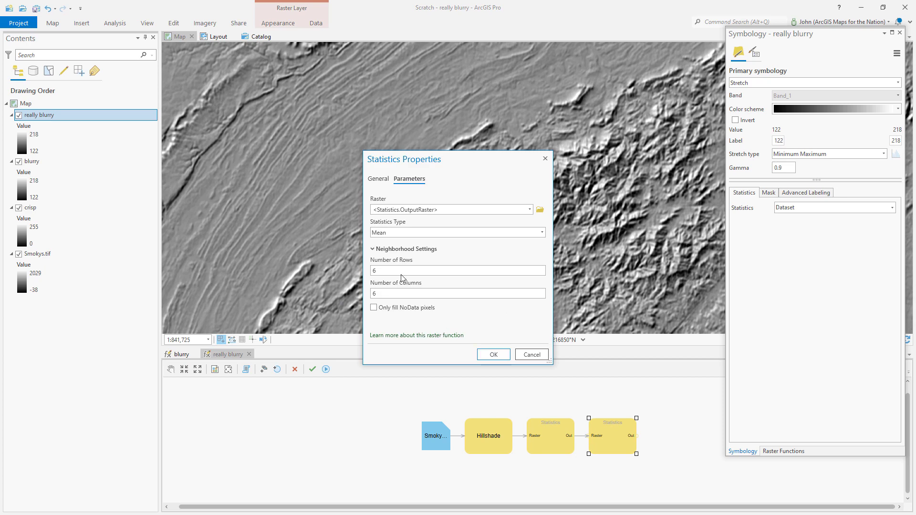
{"action": "type", "text": "12"}
{"action": "double_click", "coordinate": [373, 293]}
{"action": "type", "text": "12"}
{"action": "left_click", "coordinate": [494, 354]}
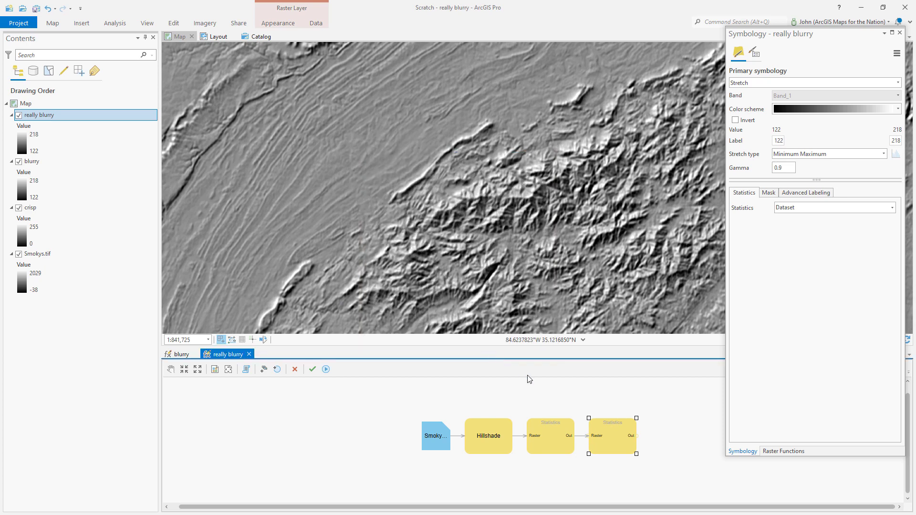
{"action": "left_click", "coordinate": [326, 369]}
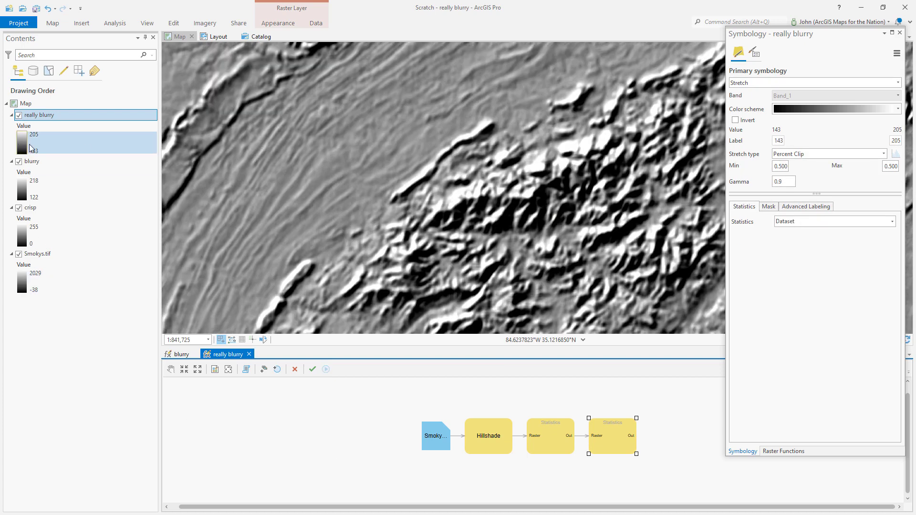
Step: Set the really blurry layer's stretch type to Minimum Maximum and close both open function chains
{"action": "left_click", "coordinate": [883, 153]}
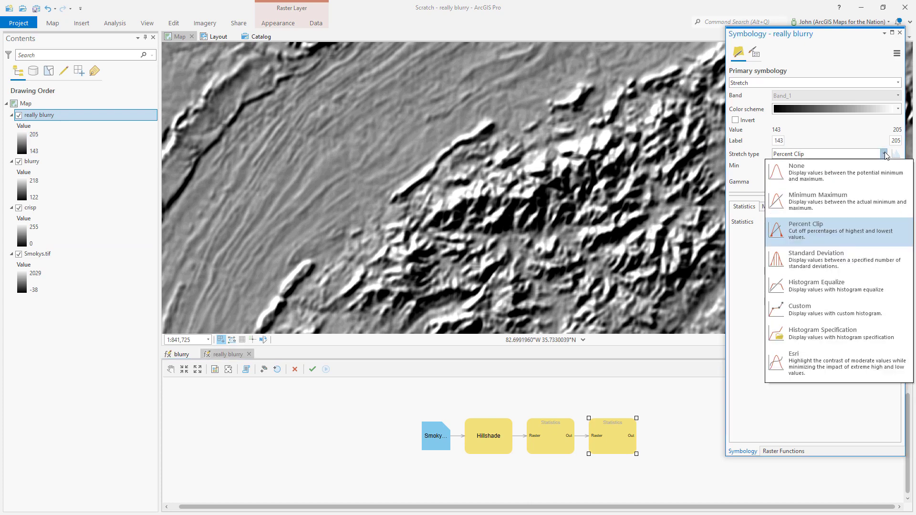
{"action": "left_click", "coordinate": [846, 203]}
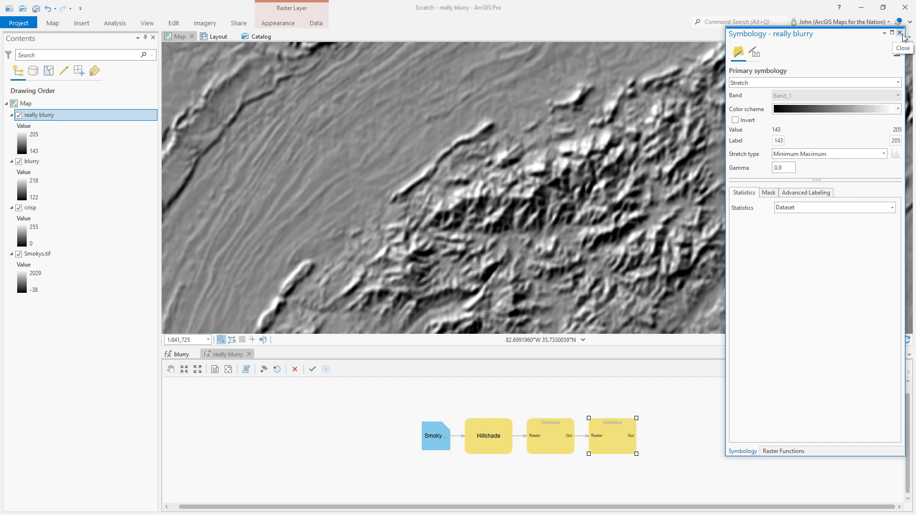
{"action": "left_click", "coordinate": [249, 354]}
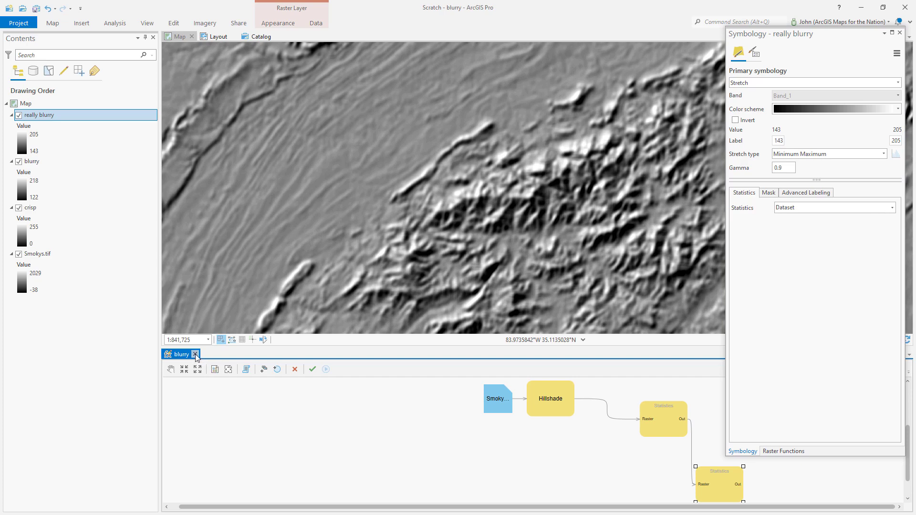
{"action": "left_click", "coordinate": [195, 354]}
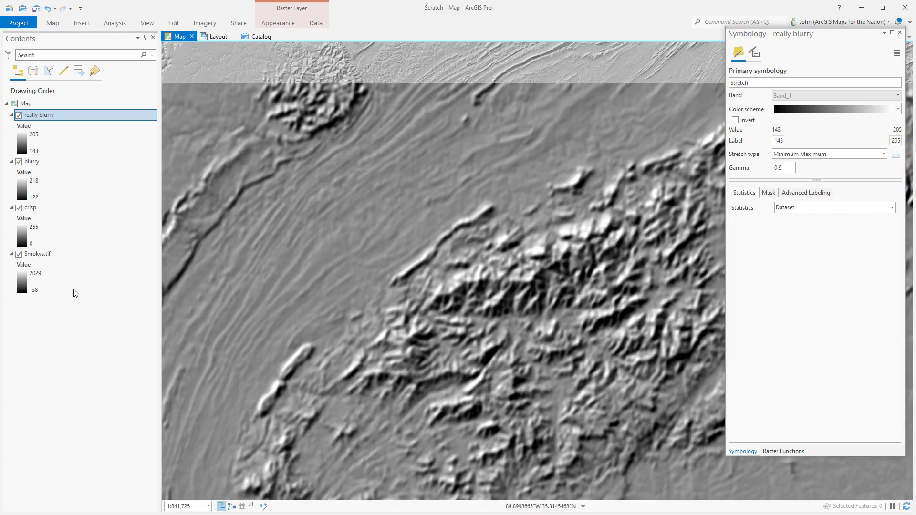
Step: Hide the Smokys.tif layer and examine the really blurry hillshade at several map scales
{"action": "left_click", "coordinate": [19, 254]}
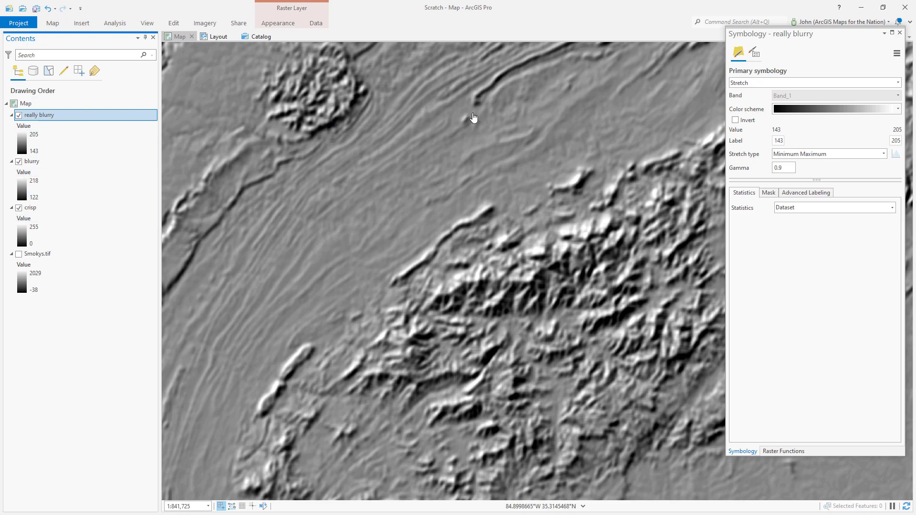
{"action": "scroll", "coordinate": [457, 267], "scroll_direction": "down", "scroll_amount": 3}
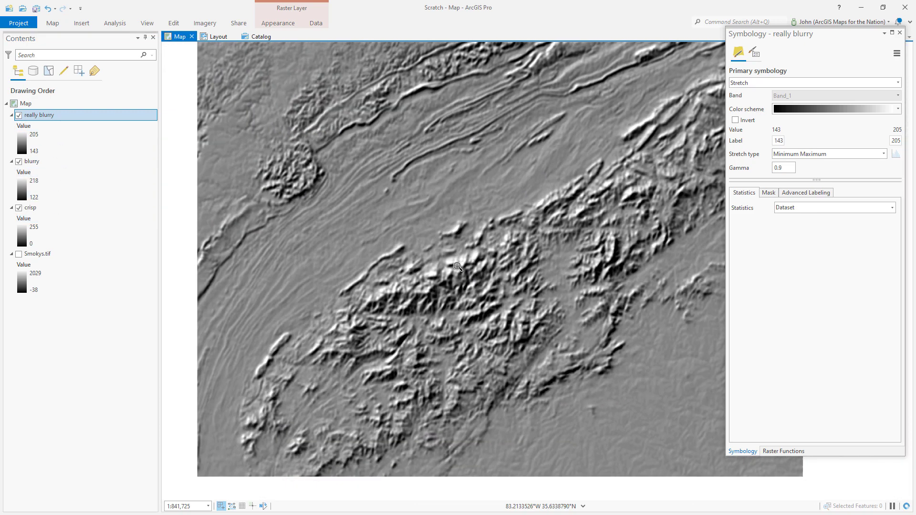
{"action": "scroll", "coordinate": [457, 267], "scroll_direction": "down", "scroll_amount": 2}
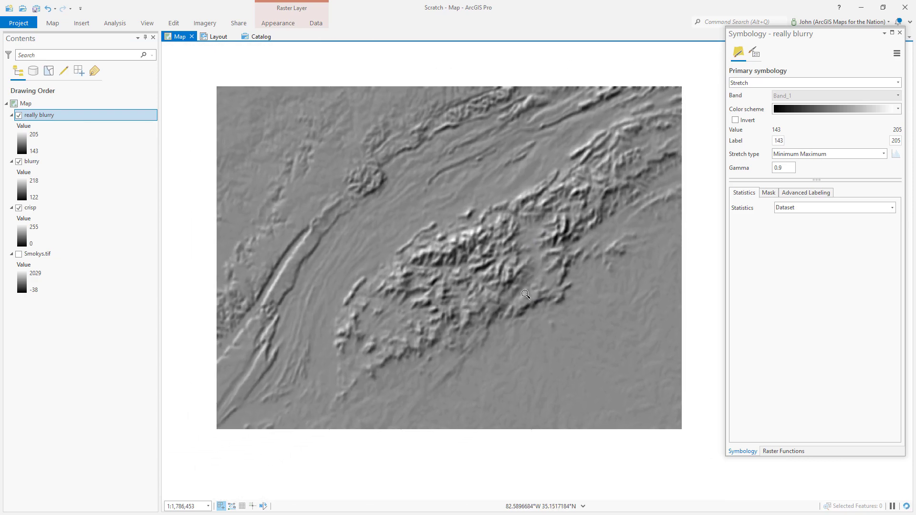
{"action": "scroll", "coordinate": [526, 294], "scroll_direction": "down", "scroll_amount": 1}
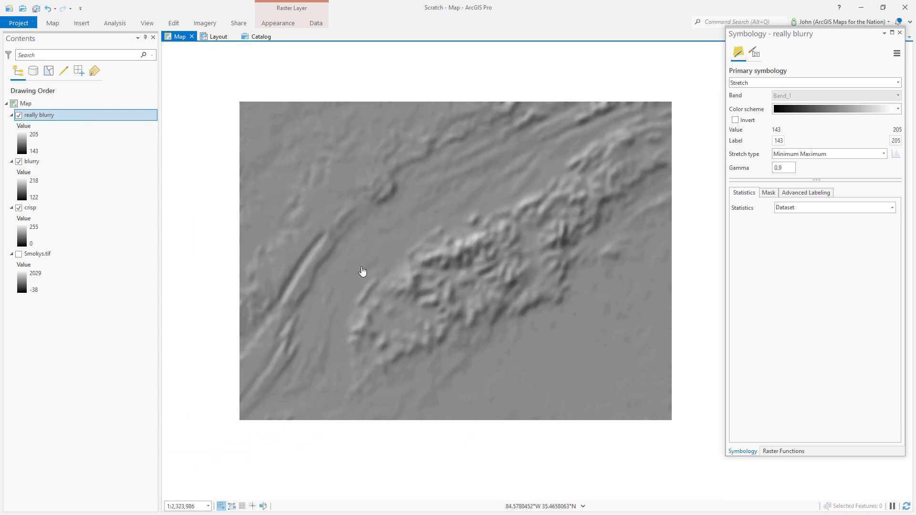
{"action": "scroll", "coordinate": [364, 270], "scroll_direction": "up", "scroll_amount": 3}
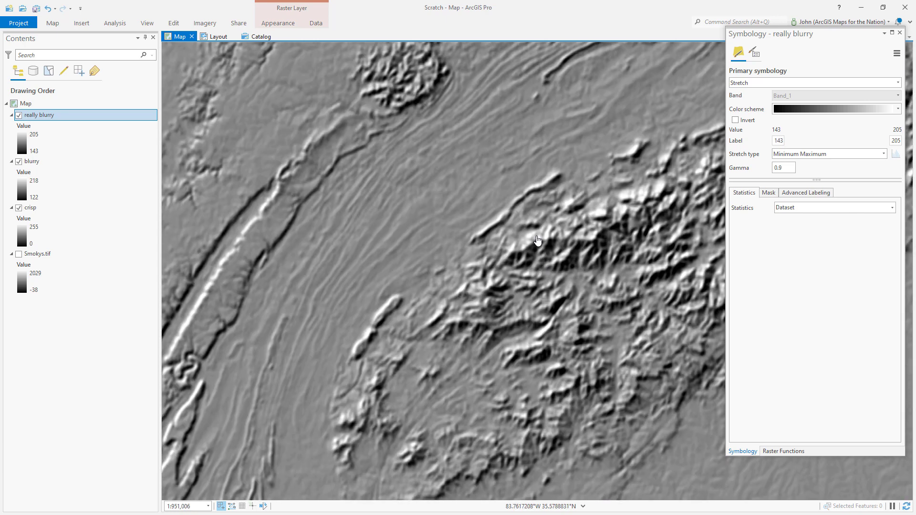
{"action": "scroll", "coordinate": [537, 240], "scroll_direction": "up", "scroll_amount": 1}
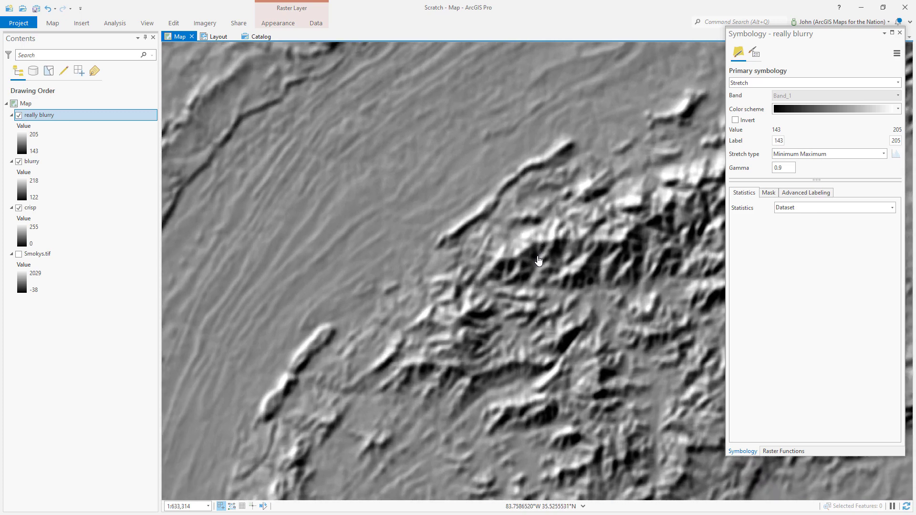
Step: Compare the crisp, blurry and really blurry hillshades by hiding and reshowing the two smoothed layers
{"action": "left_click", "coordinate": [18, 116]}
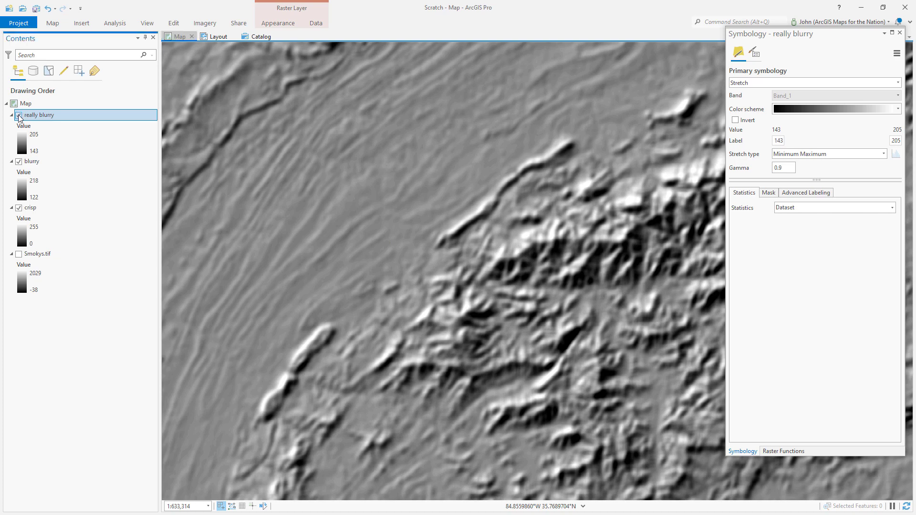
{"action": "left_click", "coordinate": [20, 162]}
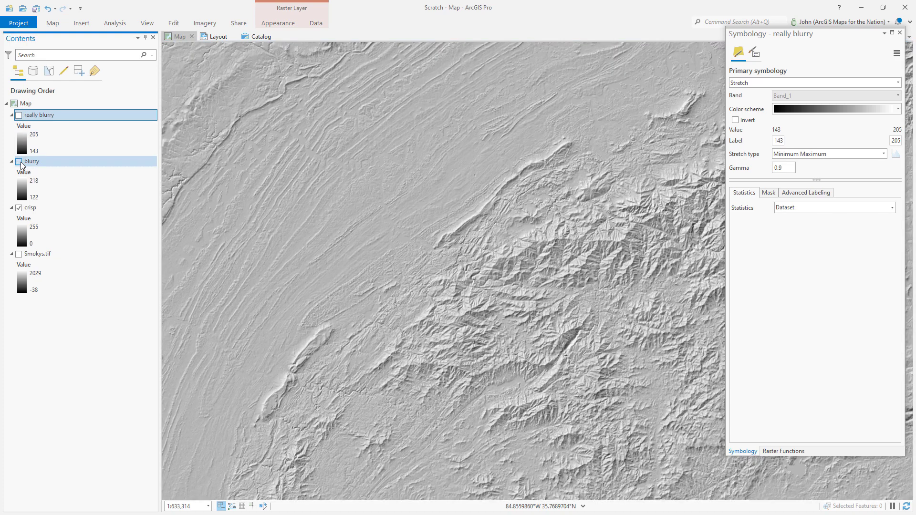
{"action": "left_click", "coordinate": [20, 162]}
{"action": "left_click", "coordinate": [19, 116]}
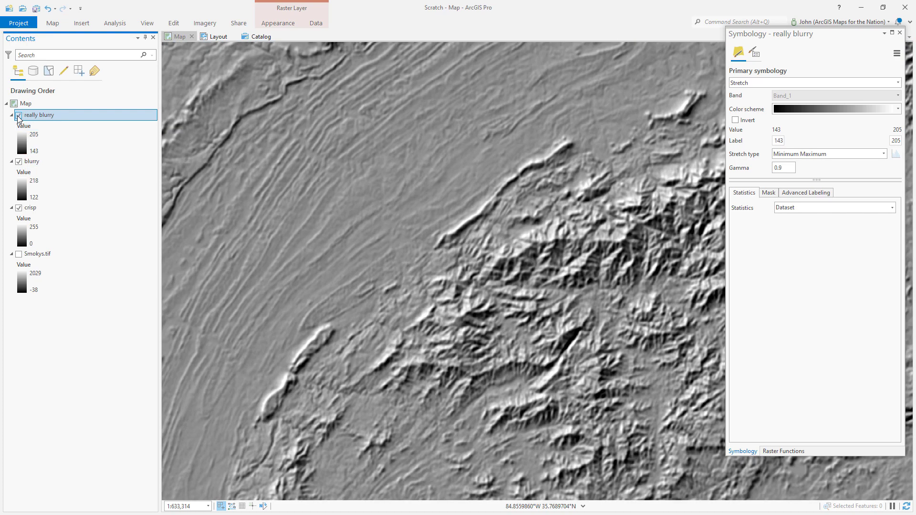
Step: Edit the really blurry layer's continuous color scheme, changing its black start stop at 0% to dark blue
{"action": "left_click", "coordinate": [22, 146]}
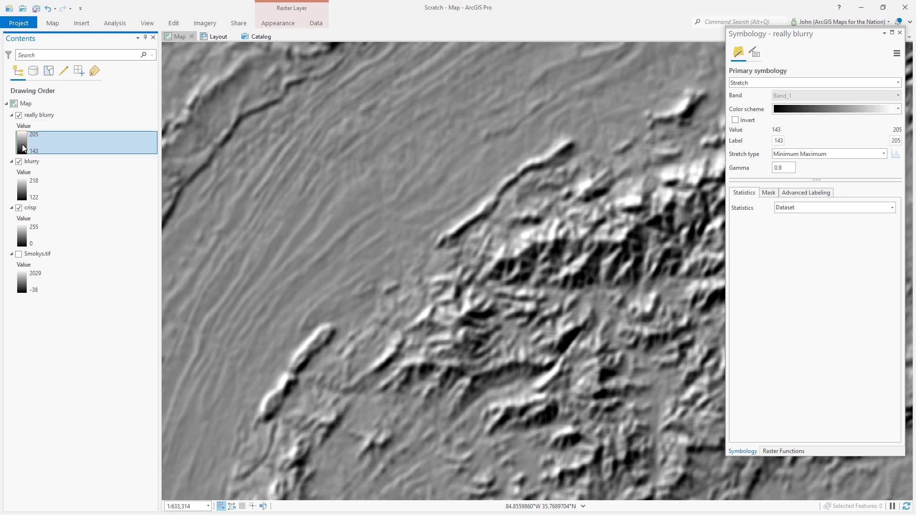
{"action": "left_click", "coordinate": [897, 110]}
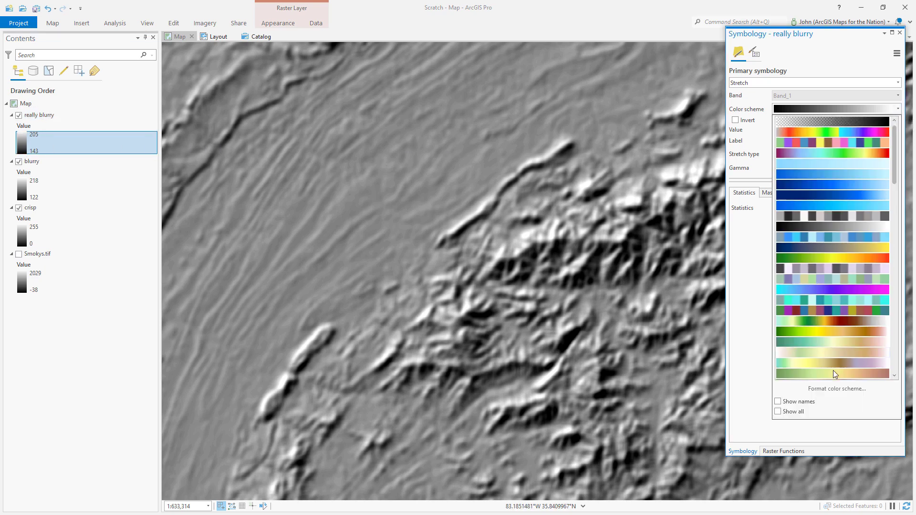
{"action": "left_click", "coordinate": [832, 392]}
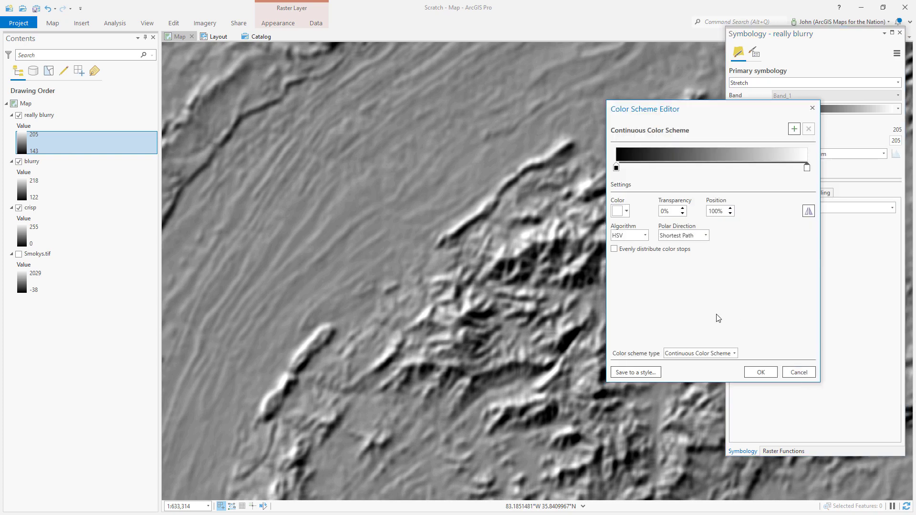
{"action": "left_click", "coordinate": [615, 167]}
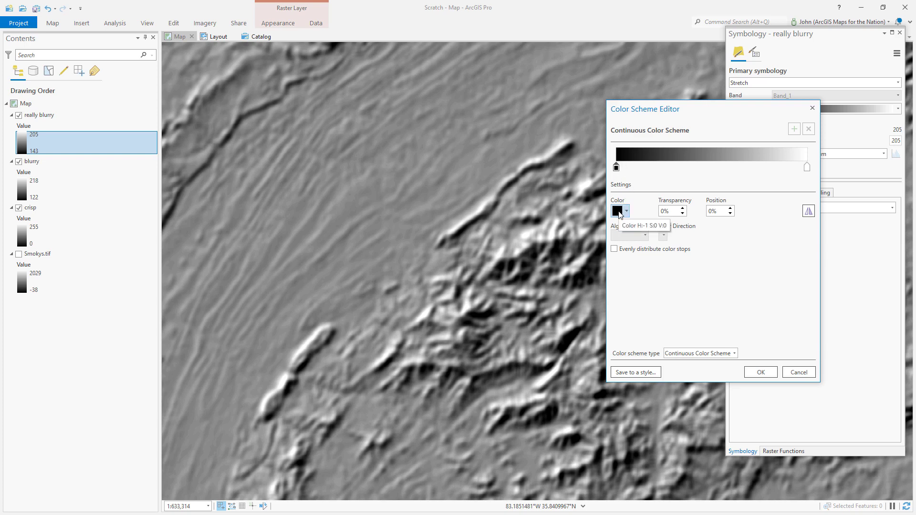
{"action": "left_click", "coordinate": [619, 213]}
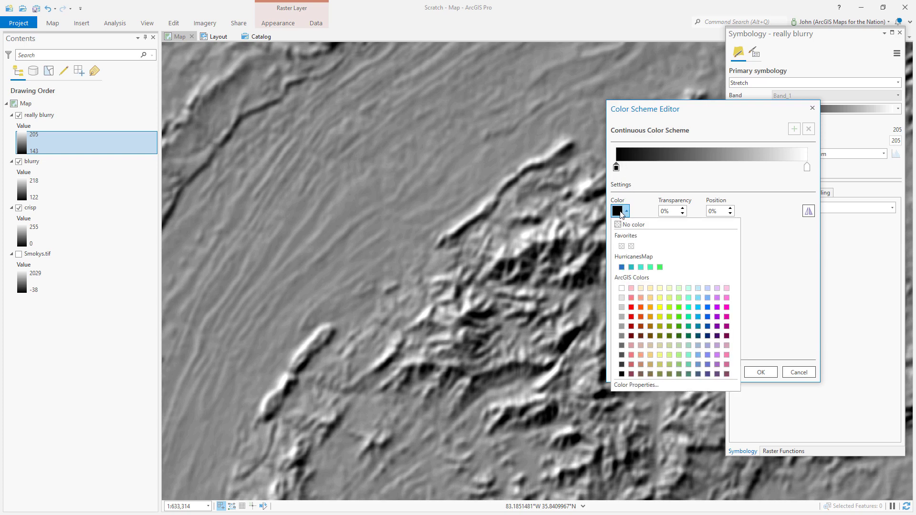
{"action": "left_click", "coordinate": [708, 336]}
Step: Change the color scheme's white end stop at 100% to light blue and apply the scheme to the really blurry layer
{"action": "left_click", "coordinate": [806, 168]}
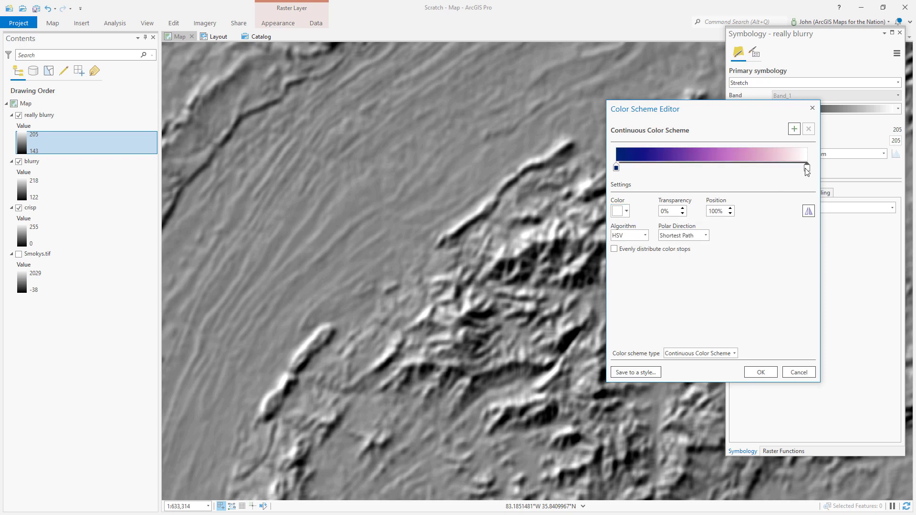
{"action": "left_click", "coordinate": [619, 213]}
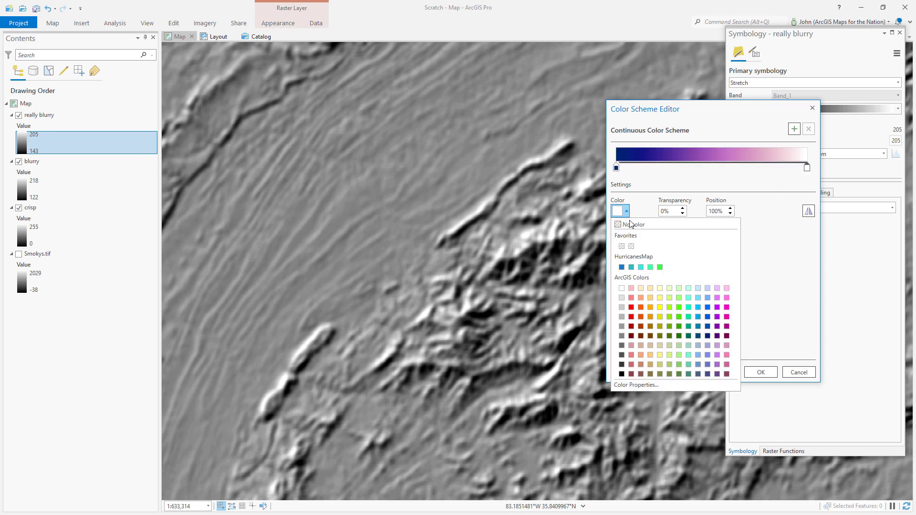
{"action": "left_click", "coordinate": [707, 288]}
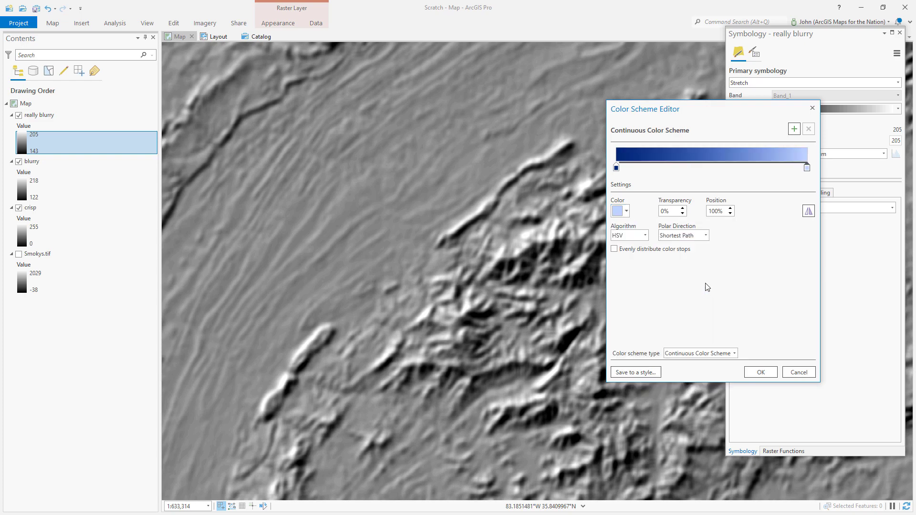
{"action": "left_click", "coordinate": [760, 371]}
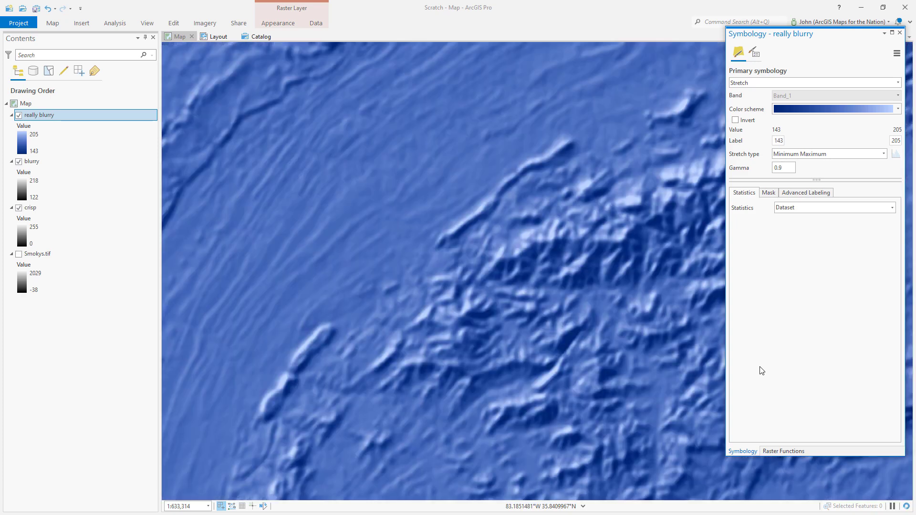
Step: Hide the really blurry layer and change the blurry layer's color scheme start stop at 0% to dark green
{"action": "left_click", "coordinate": [19, 116]}
{"action": "left_click", "coordinate": [68, 165]}
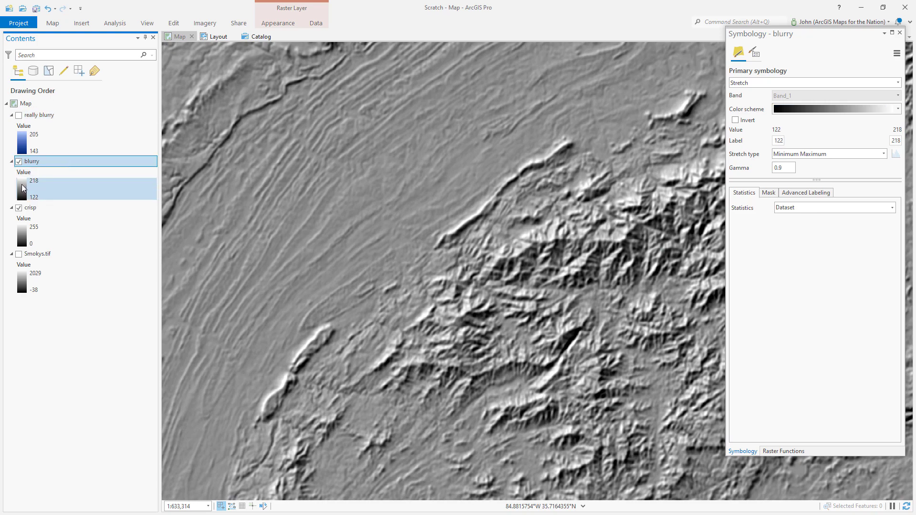
{"action": "left_click", "coordinate": [21, 187]}
{"action": "left_click", "coordinate": [897, 109]}
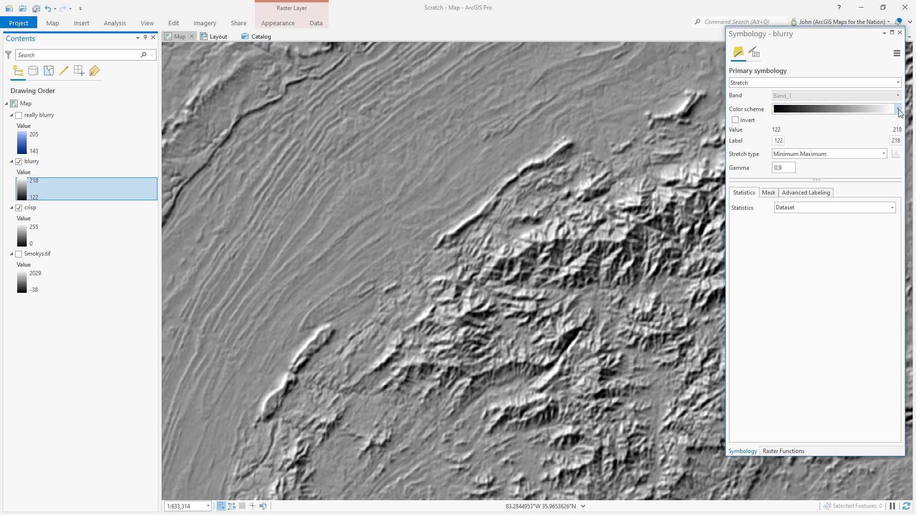
{"action": "left_click", "coordinate": [833, 388]}
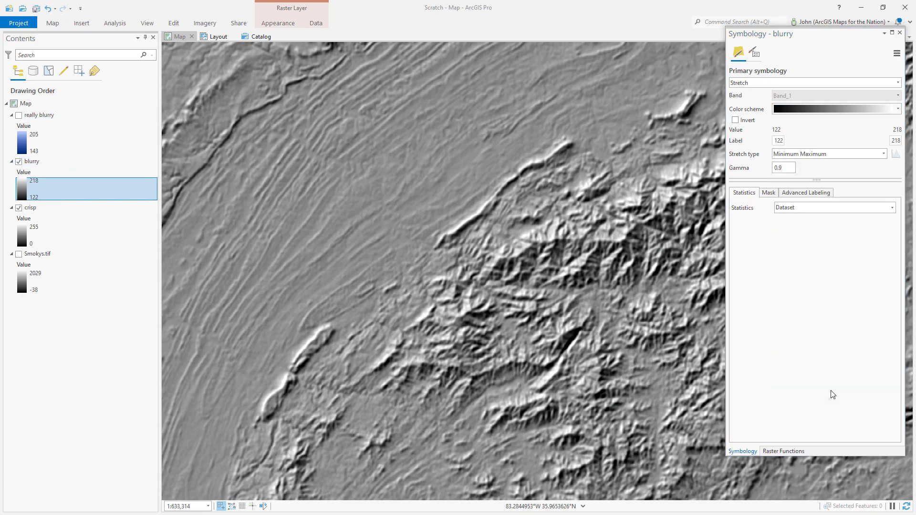
{"action": "left_click", "coordinate": [615, 168]}
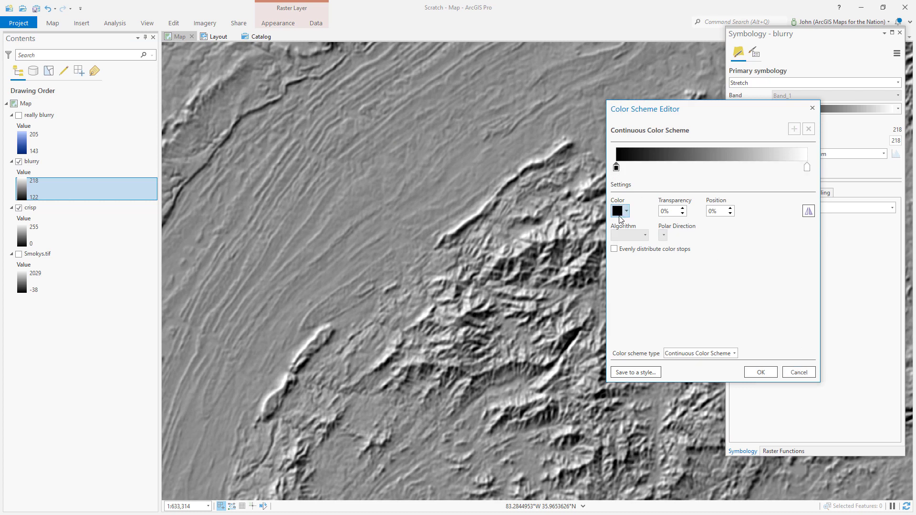
{"action": "left_click", "coordinate": [619, 212]}
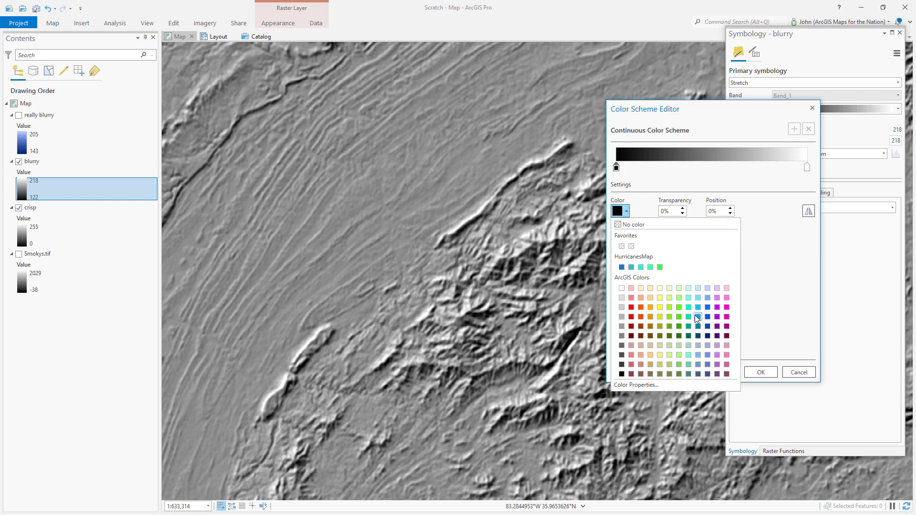
{"action": "left_click", "coordinate": [679, 336]}
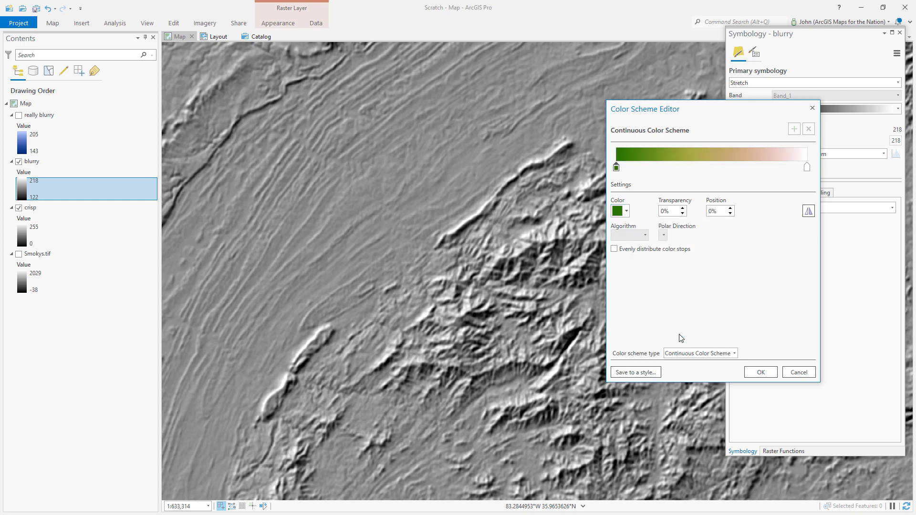
Step: Change the color scheme's white end stop at 100% to light green and apply the scheme to the blurry layer
{"action": "left_click", "coordinate": [806, 167]}
{"action": "left_click", "coordinate": [619, 213]}
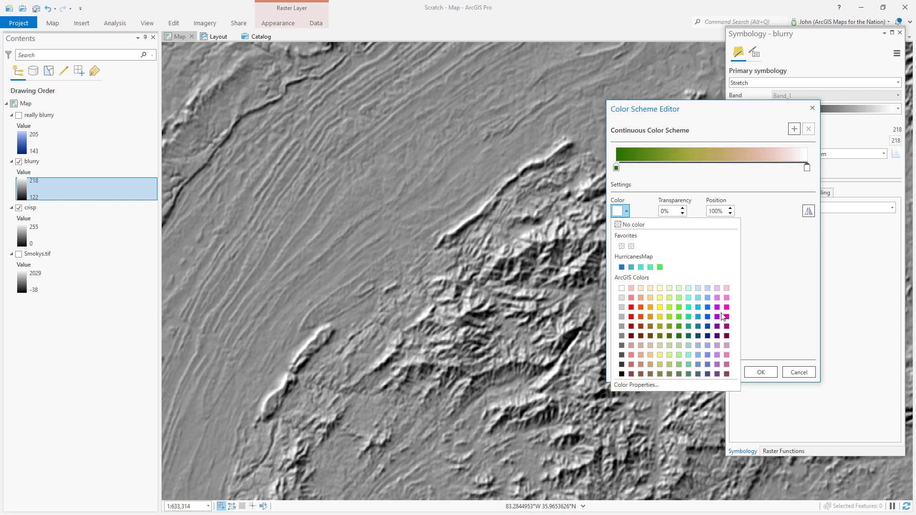
{"action": "left_click", "coordinate": [679, 289]}
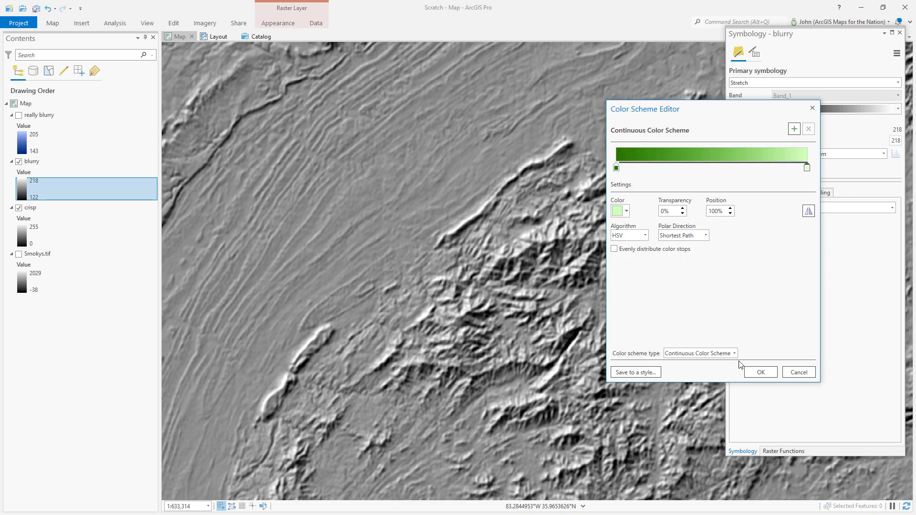
{"action": "left_click", "coordinate": [759, 373]}
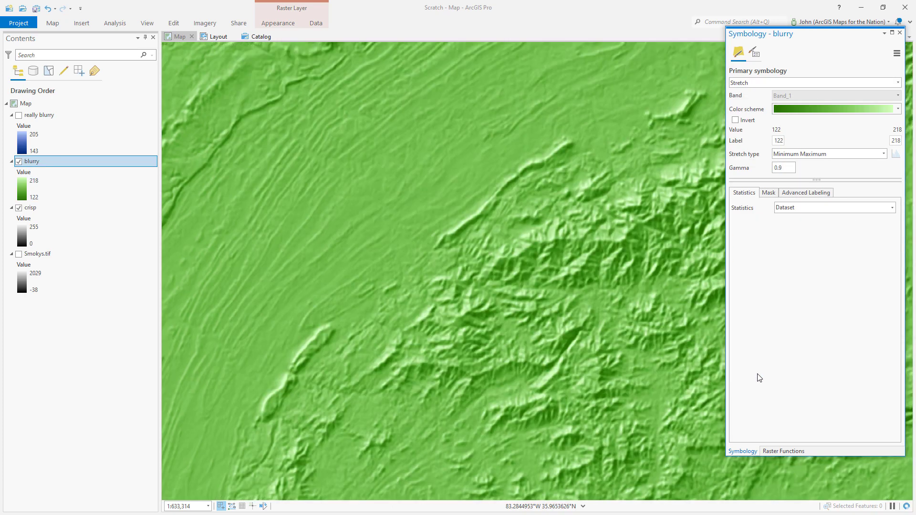
Step: Hide the blurry layer and change the crisp layer's color scheme start stop at 0% to dark red
{"action": "left_click", "coordinate": [24, 187]}
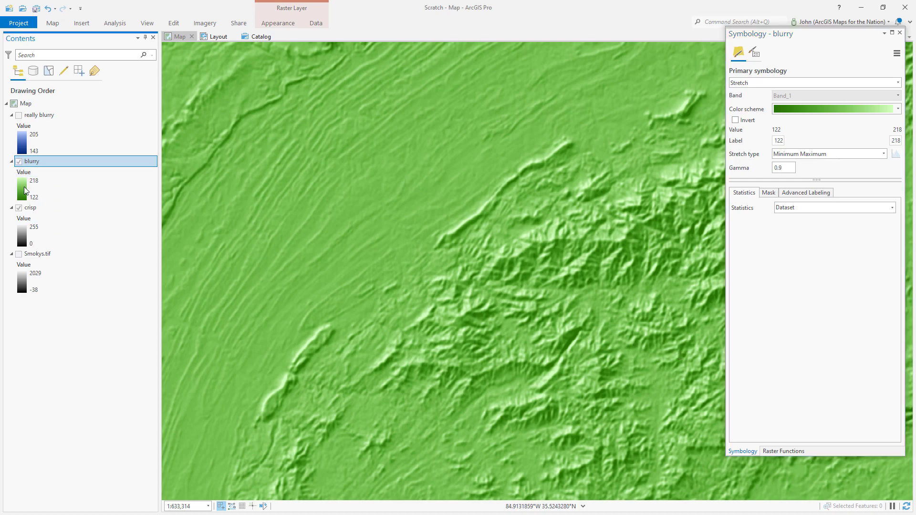
{"action": "left_click", "coordinate": [34, 208]}
{"action": "left_click", "coordinate": [19, 161]}
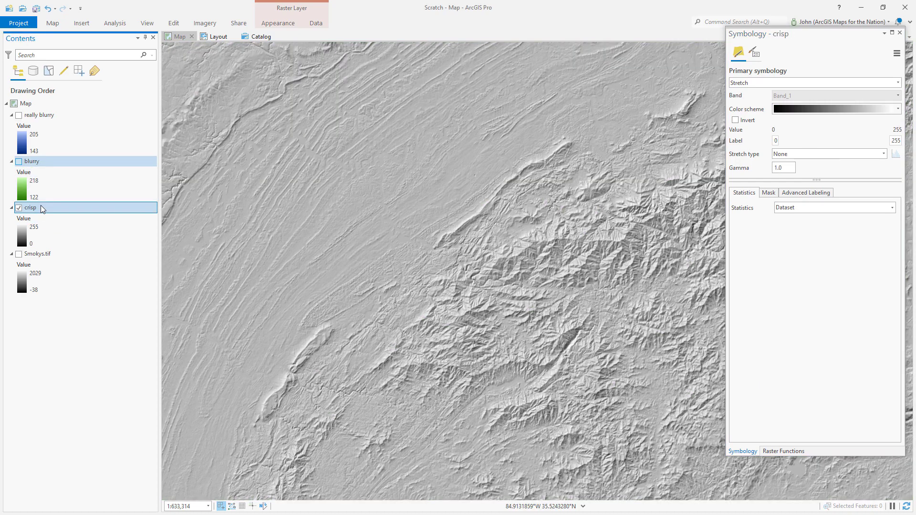
{"action": "left_click", "coordinate": [898, 109]}
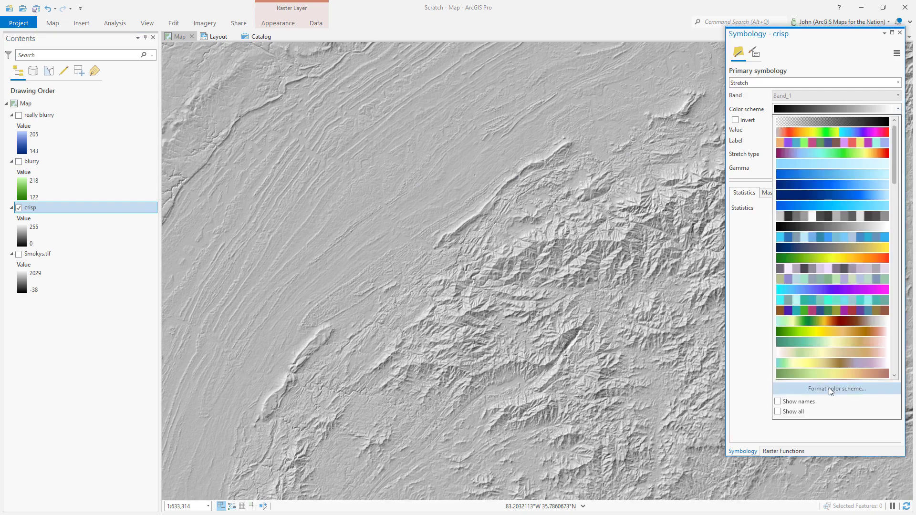
{"action": "left_click", "coordinate": [831, 388]}
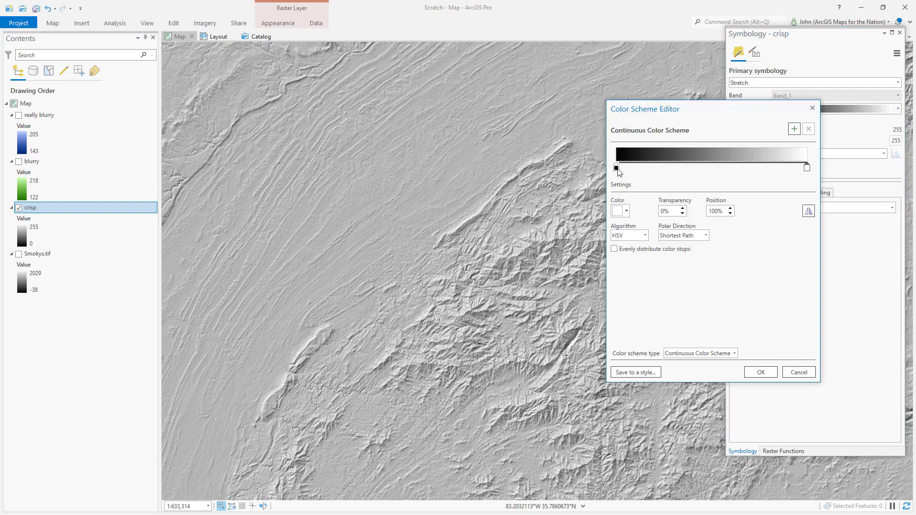
{"action": "left_click", "coordinate": [616, 168]}
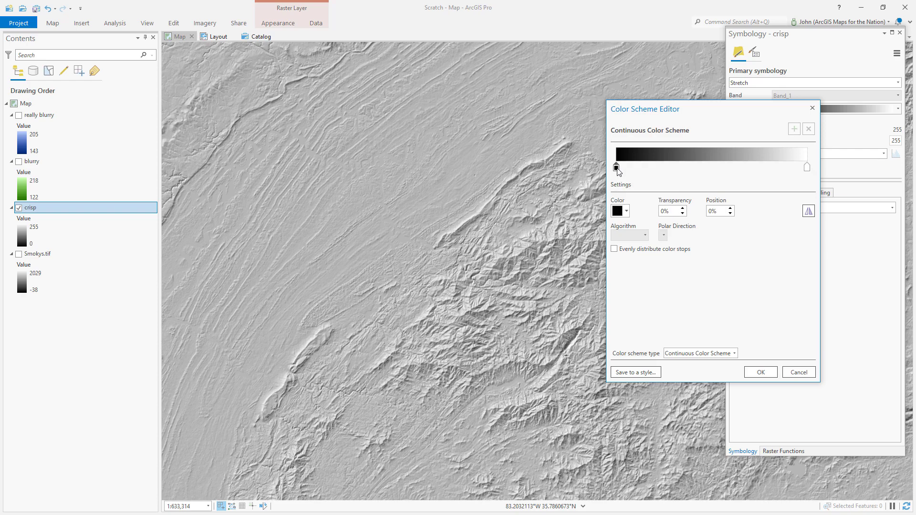
{"action": "left_click", "coordinate": [618, 213]}
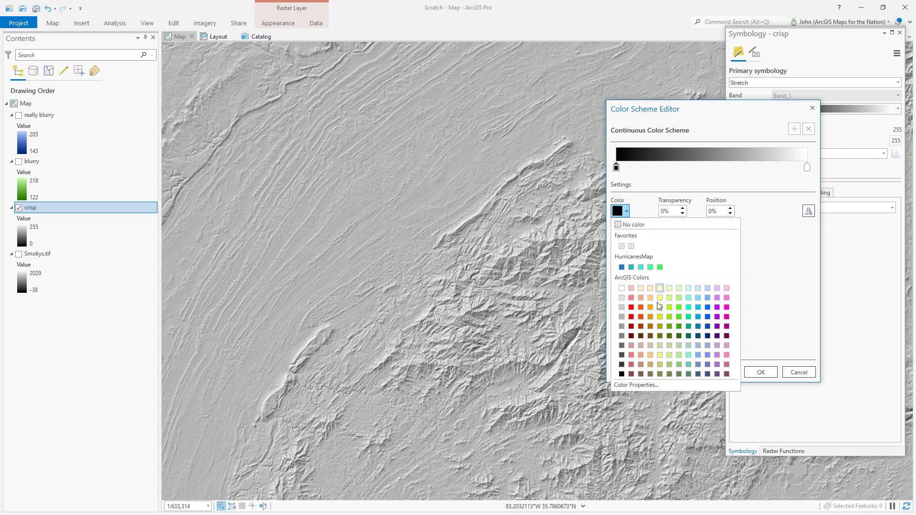
{"action": "left_click", "coordinate": [632, 336]}
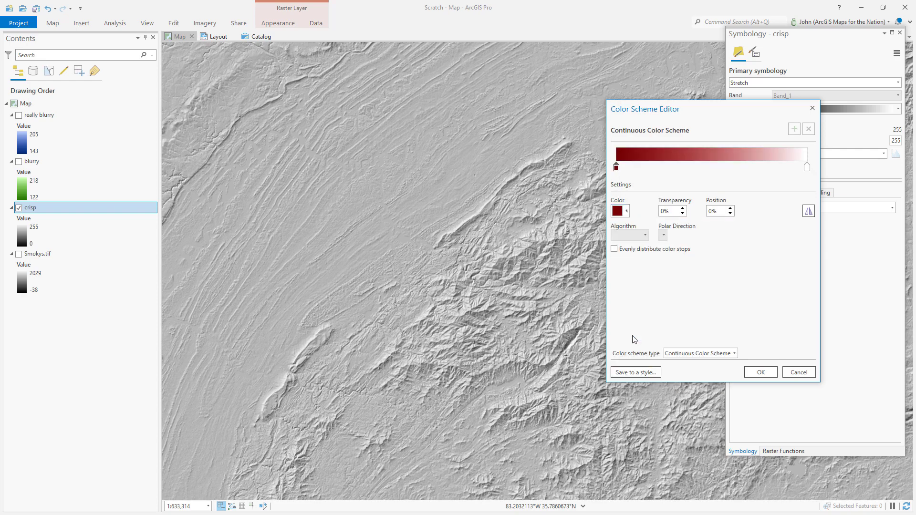
Step: Change the color scheme's end stop at 100% to light red, apply it to the crisp layer and close the symbology settings
{"action": "left_click", "coordinate": [806, 168]}
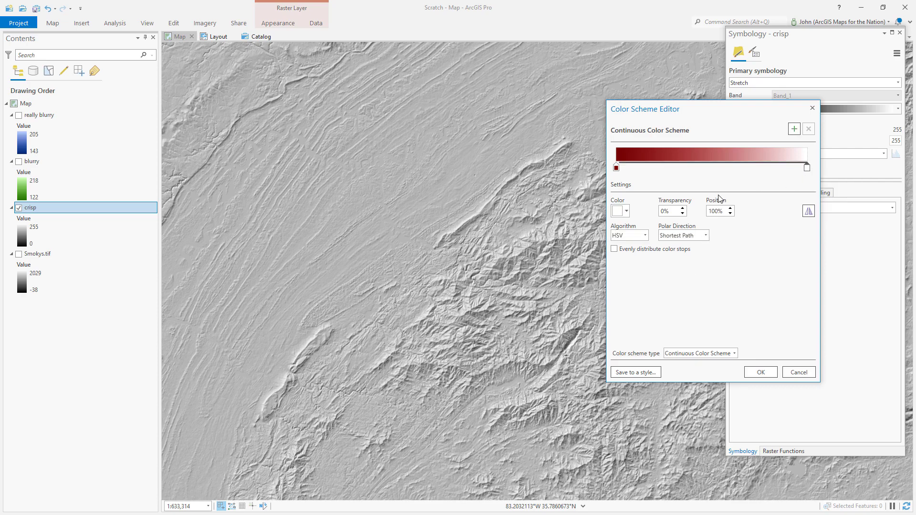
{"action": "left_click", "coordinate": [618, 211]}
{"action": "left_click", "coordinate": [630, 289]}
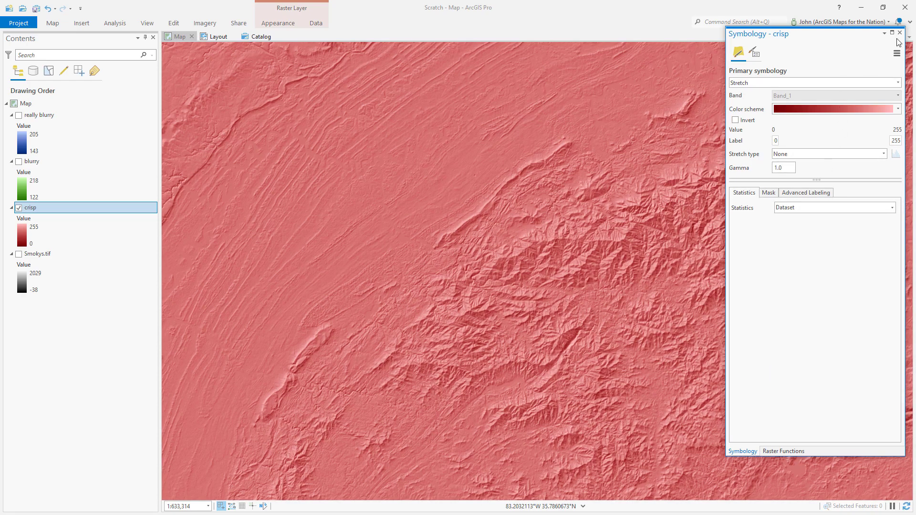
{"action": "left_click", "coordinate": [899, 35]}
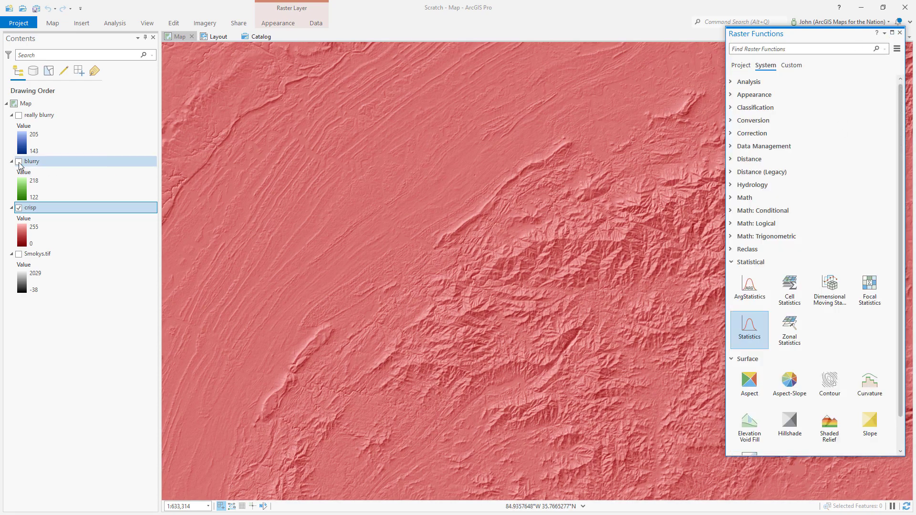
Step: Show the blurry layer again and set its layer blend mode to Screen
{"action": "left_click", "coordinate": [19, 163]}
{"action": "left_click", "coordinate": [55, 165]}
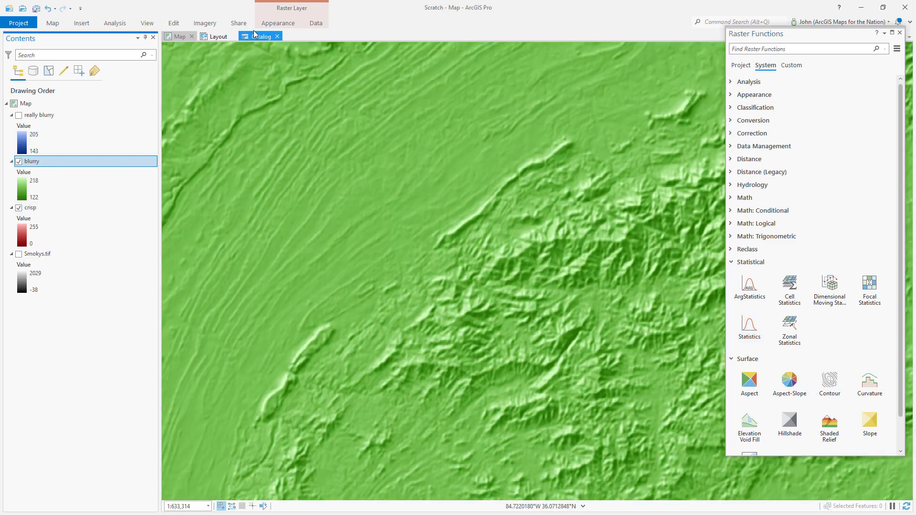
{"action": "left_click", "coordinate": [900, 33]}
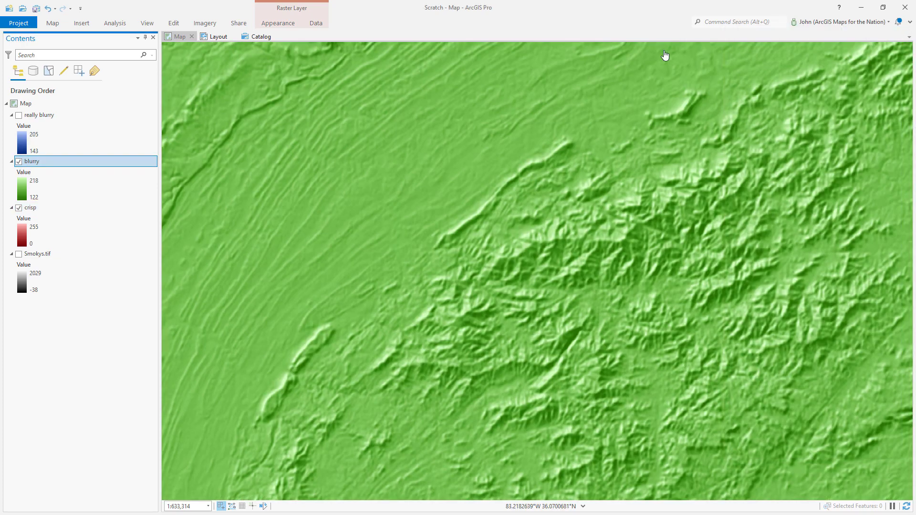
{"action": "left_click", "coordinate": [277, 23]}
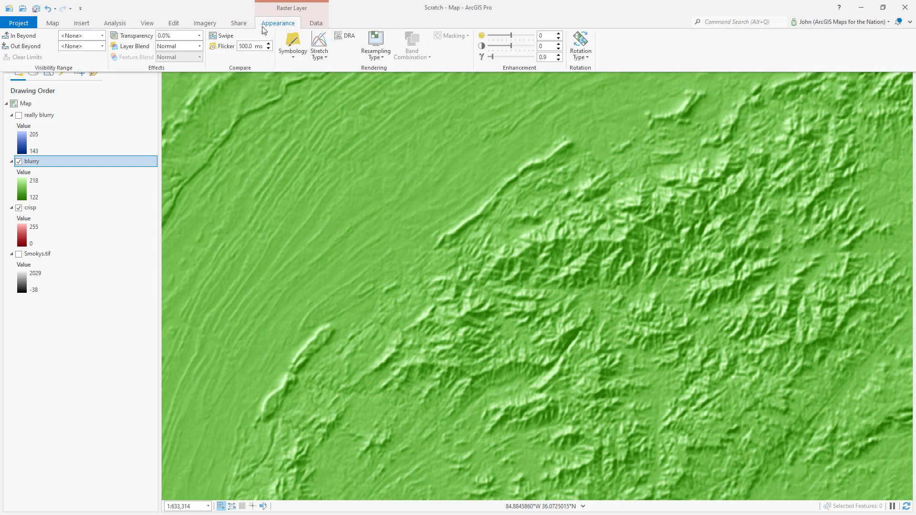
{"action": "left_click", "coordinate": [199, 46]}
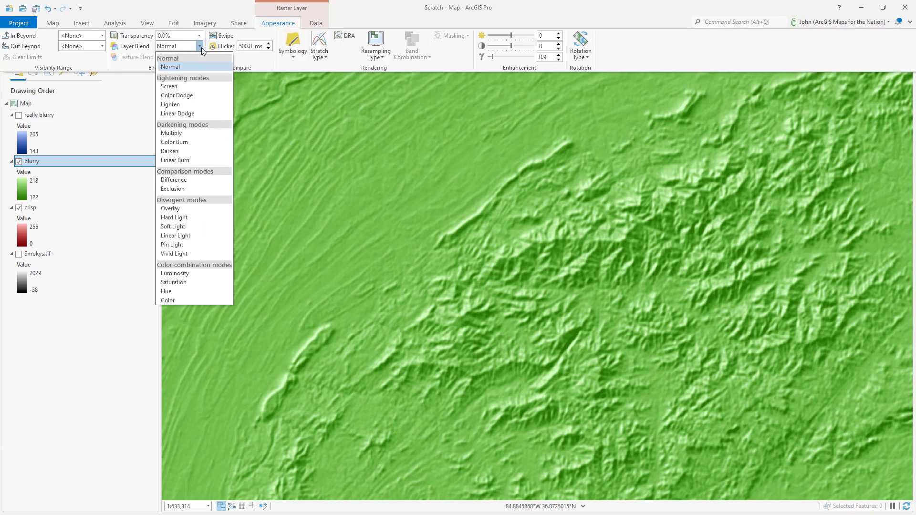
{"action": "left_click", "coordinate": [172, 86]}
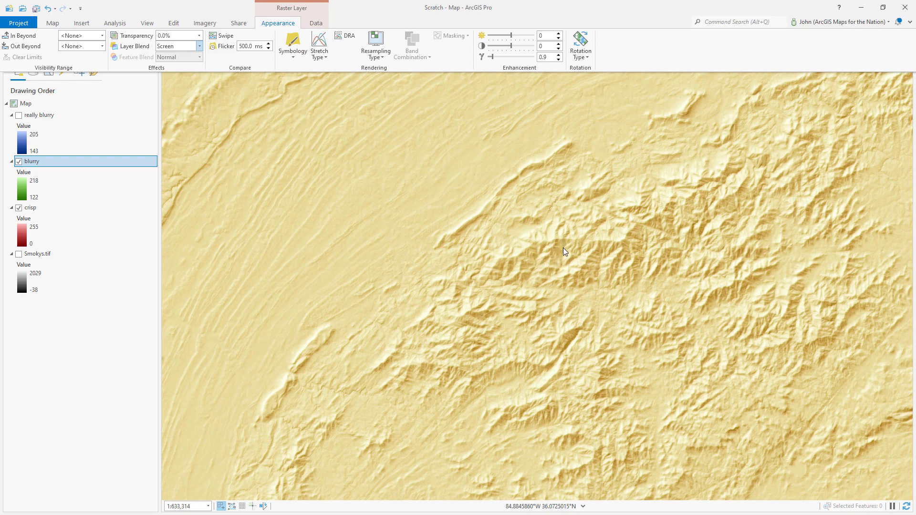
Step: Show the really blurry layer again and set its layer blend mode to Screen
{"action": "left_click", "coordinate": [19, 116]}
{"action": "left_click", "coordinate": [70, 120]}
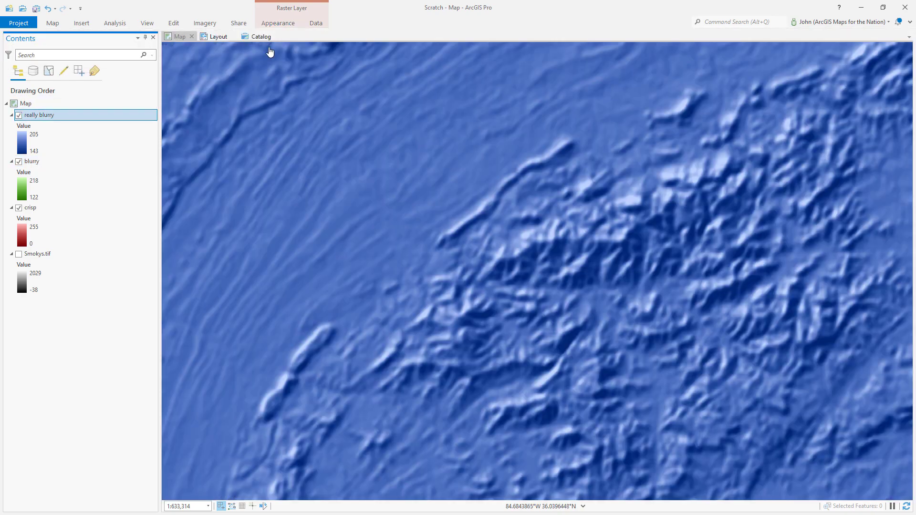
{"action": "left_click", "coordinate": [278, 23]}
{"action": "left_click", "coordinate": [200, 46]}
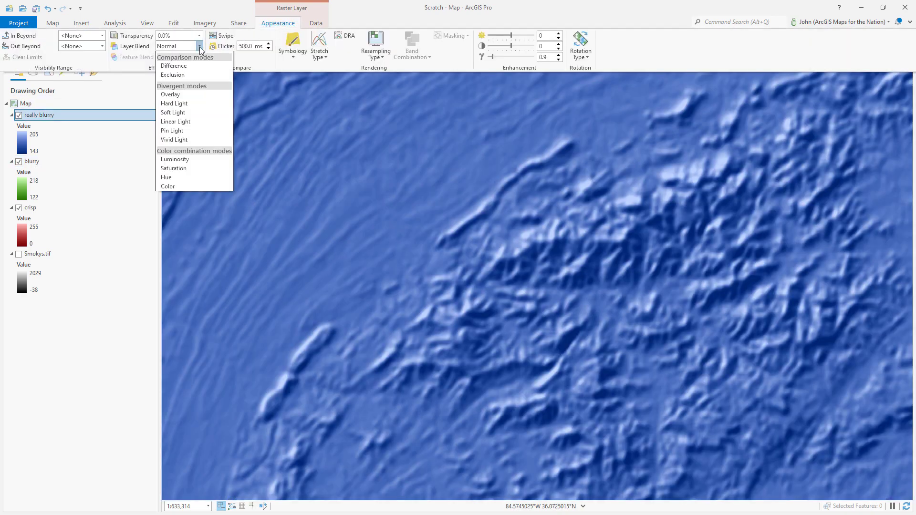
{"action": "left_click", "coordinate": [173, 87]}
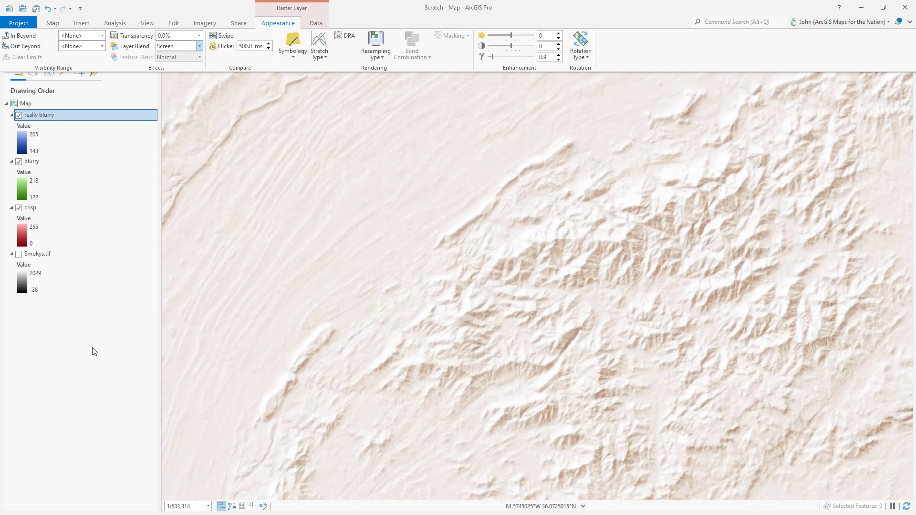
{"action": "left_click", "coordinate": [94, 352]}
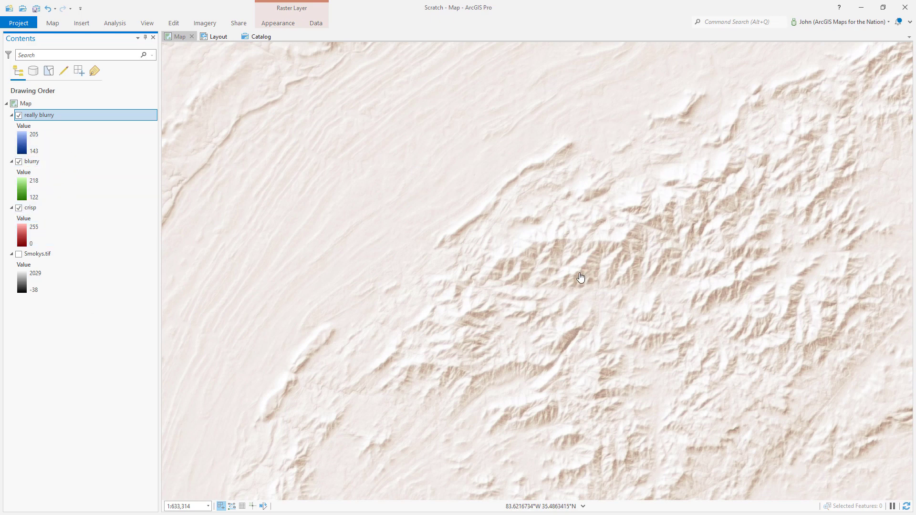
Step: Duplicate the crisp layer by copying it and pasting it into the map above the other layers
{"action": "scroll", "coordinate": [578, 249], "scroll_direction": "up", "scroll_amount": 2}
{"action": "scroll", "coordinate": [578, 257], "scroll_direction": "up", "scroll_amount": 3}
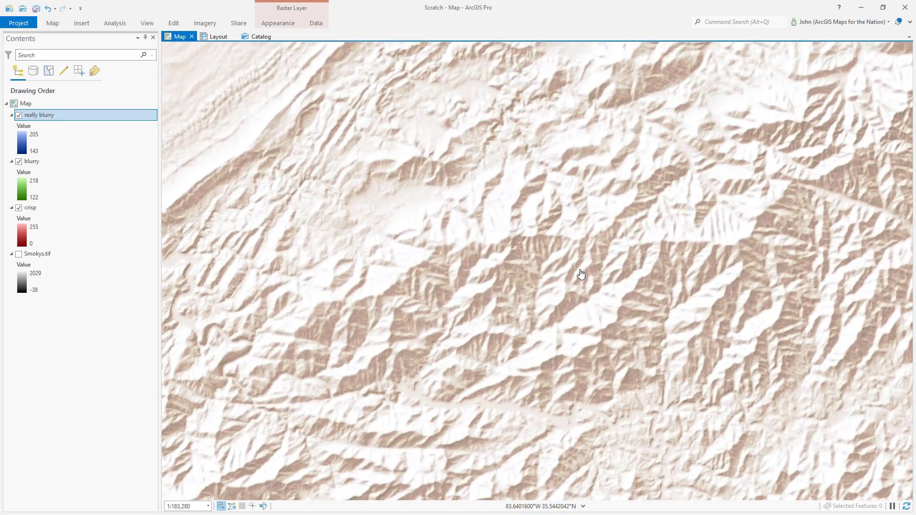
{"action": "right_click", "coordinate": [61, 213]}
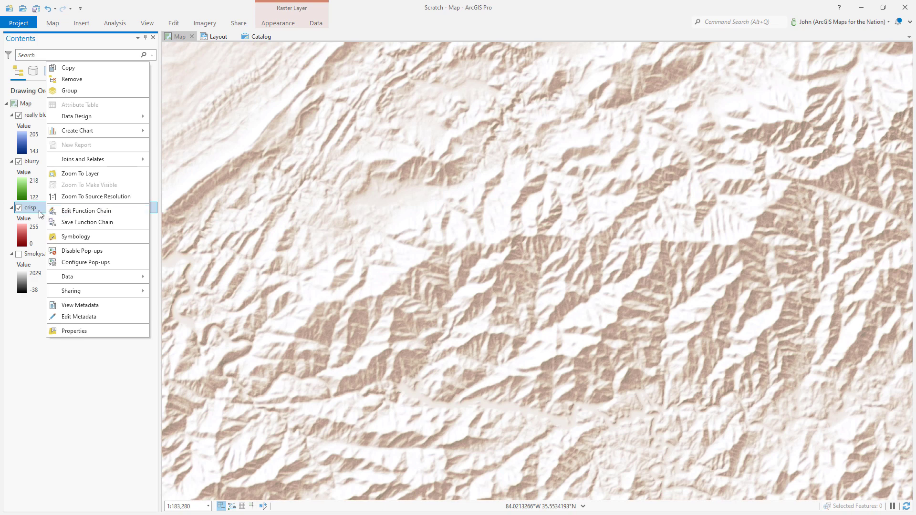
{"action": "left_click", "coordinate": [47, 106]}
{"action": "right_click", "coordinate": [47, 104]}
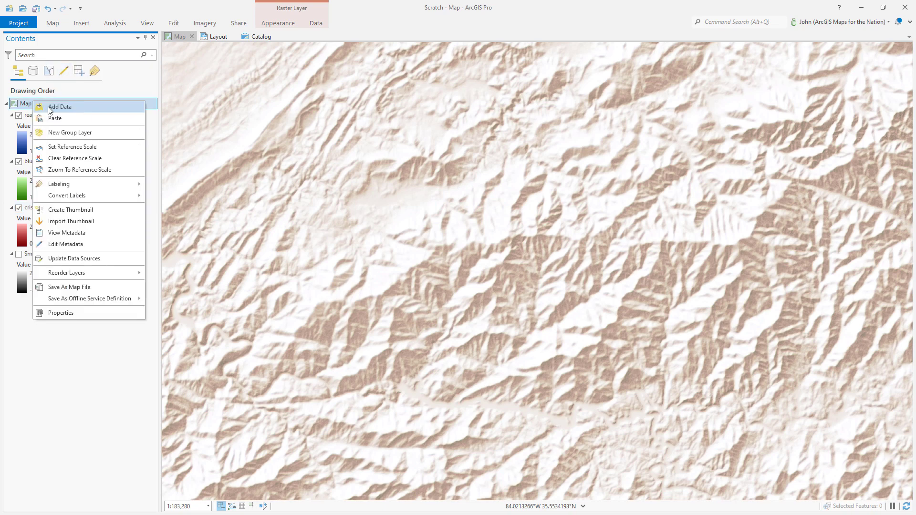
{"action": "left_click", "coordinate": [63, 120]}
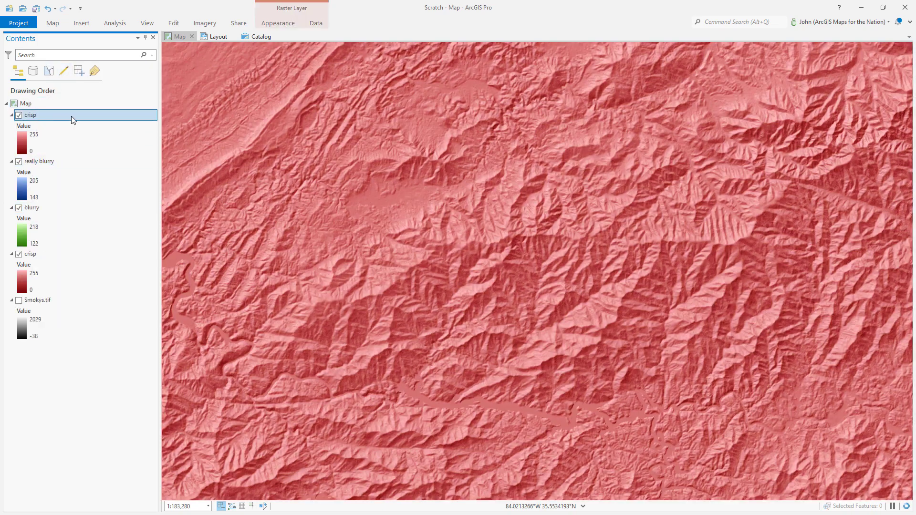
Step: Set the color scheme of the topmost crisp layer to the continuous black-to-white ramp
{"action": "left_click", "coordinate": [22, 142]}
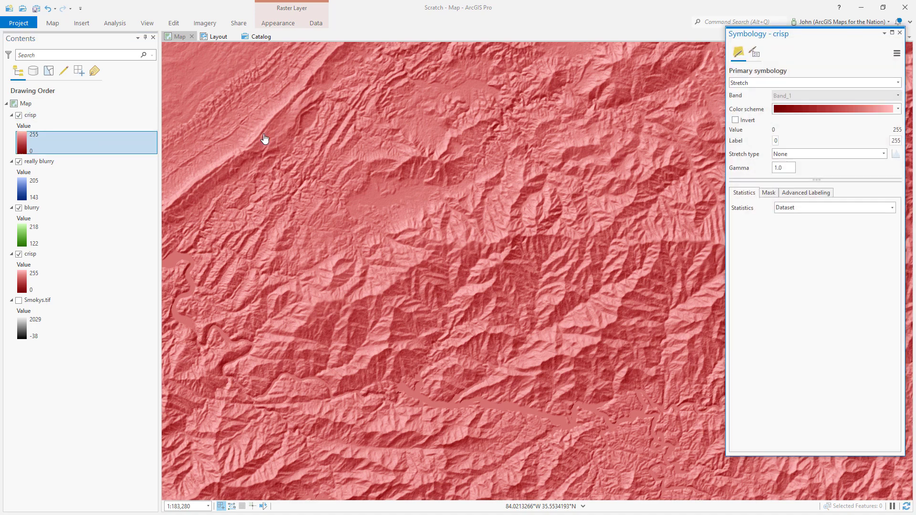
{"action": "left_click", "coordinate": [898, 109]}
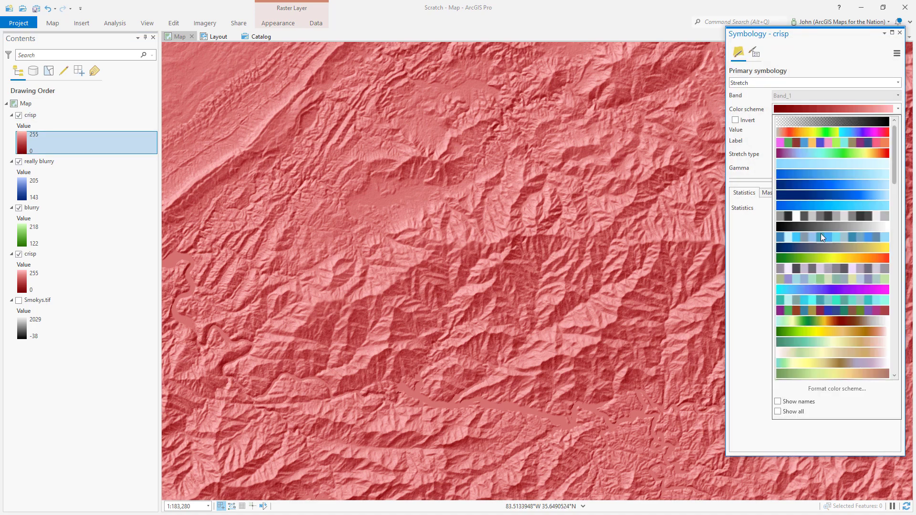
{"action": "left_click", "coordinate": [820, 230]}
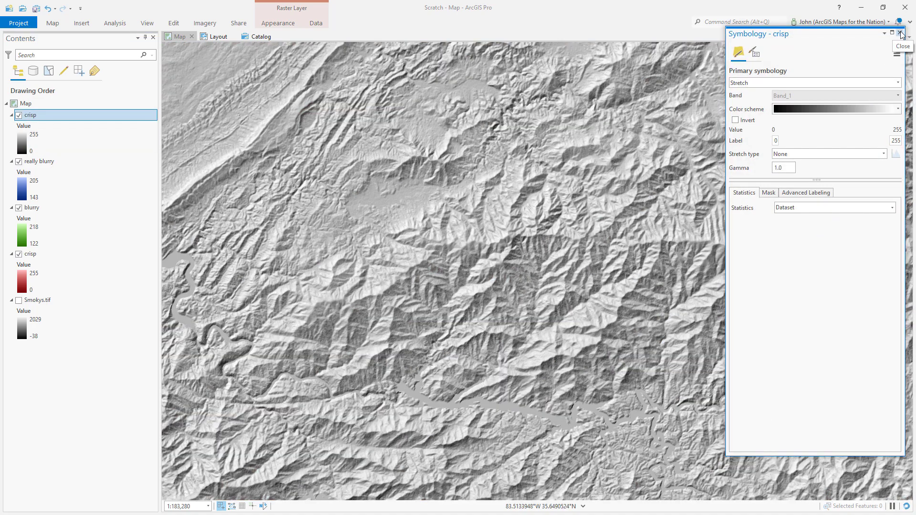
Step: Close the symbology settings and hide the topmost grayscale crisp layer
{"action": "left_click", "coordinate": [899, 33]}
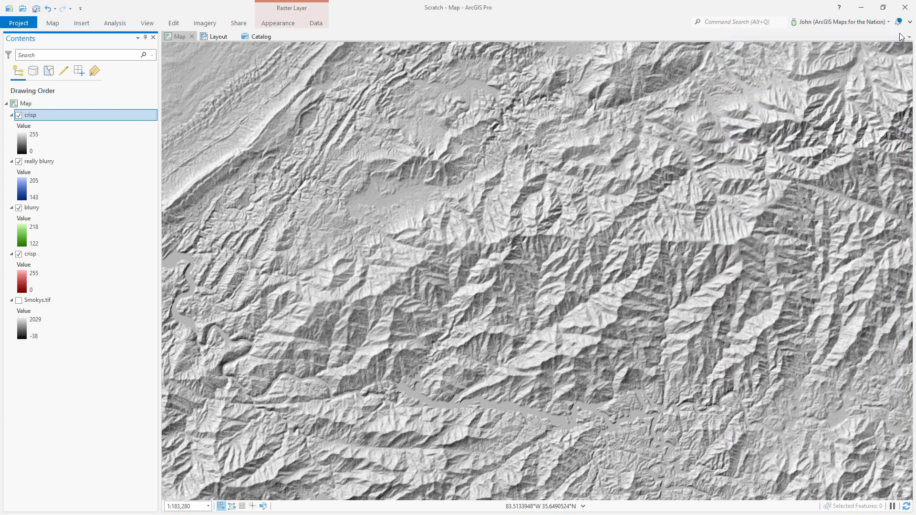
{"action": "left_click", "coordinate": [20, 116]}
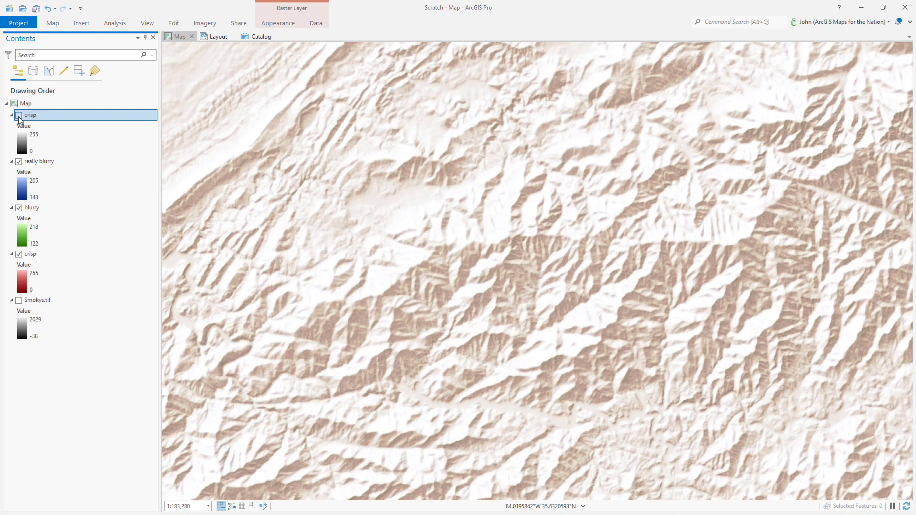
Step: Examine the Screen-blended hillshade at several scales, from the mountain ridges to the flatter terrain in the northwest
{"action": "left_click_drag", "start_coordinate": [596, 353], "coordinate": [430, 327]}
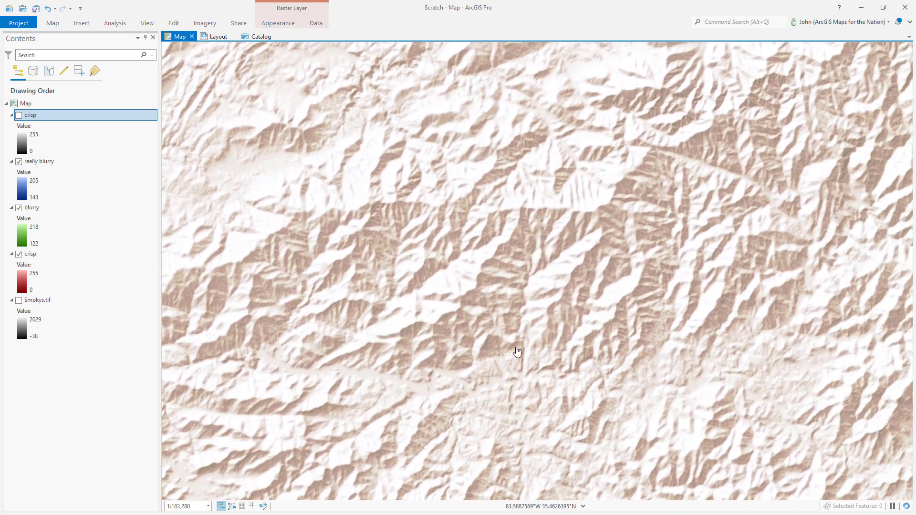
{"action": "left_click_drag", "start_coordinate": [560, 317], "coordinate": [599, 235]}
{"action": "left_click_drag", "start_coordinate": [494, 388], "coordinate": [560, 299]}
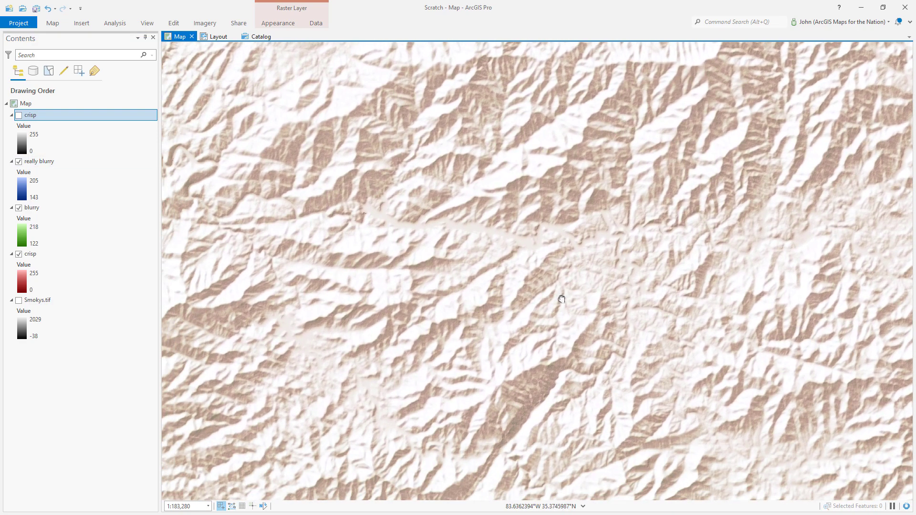
{"action": "scroll", "coordinate": [549, 329], "scroll_direction": "down", "scroll_amount": 3}
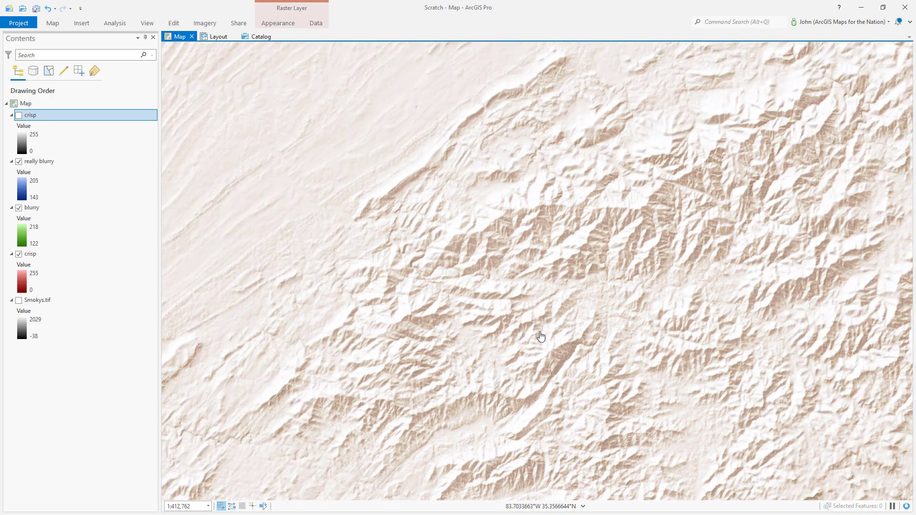
{"action": "scroll", "coordinate": [551, 341], "scroll_direction": "down", "scroll_amount": 2}
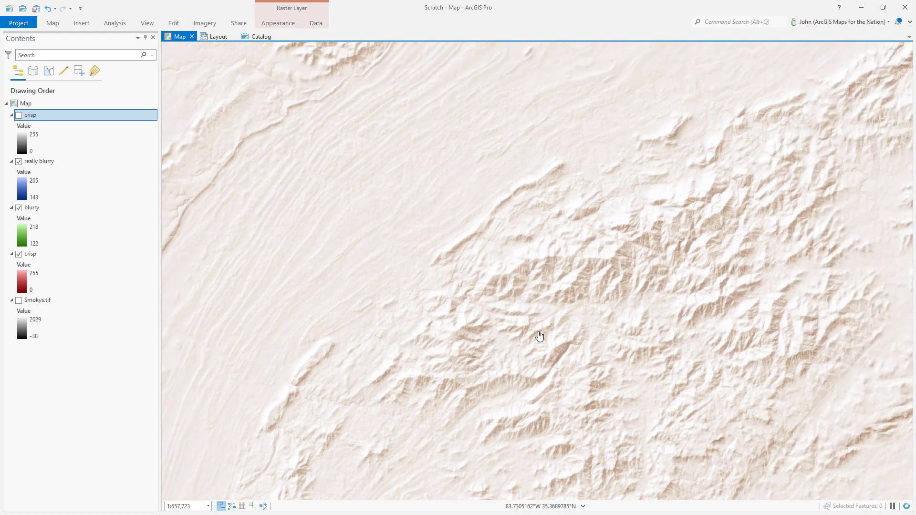
{"action": "left_click_drag", "start_coordinate": [357, 159], "coordinate": [419, 313]}
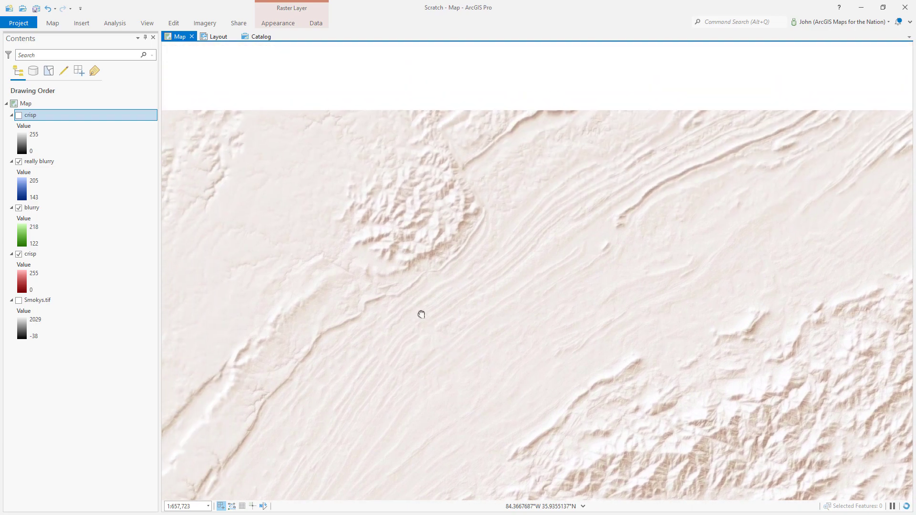
{"action": "scroll", "coordinate": [384, 233], "scroll_direction": "up", "scroll_amount": 6}
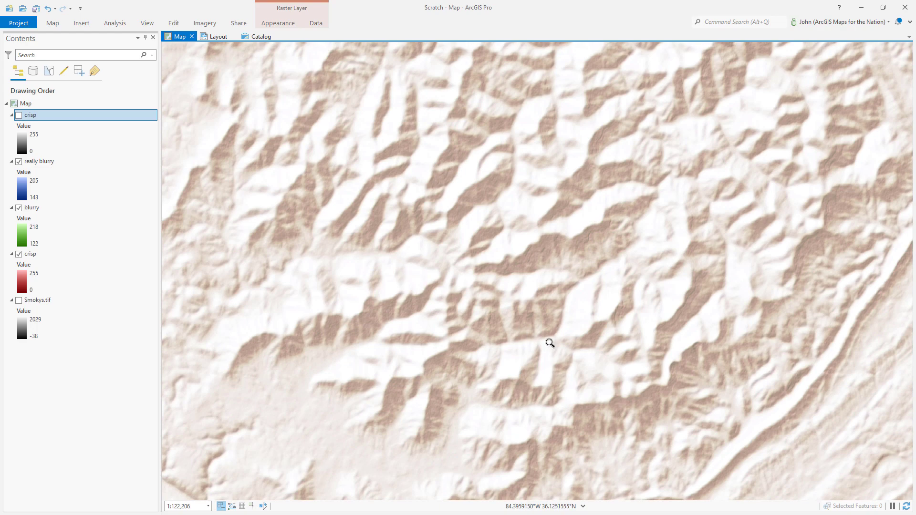
{"action": "scroll", "coordinate": [524, 327], "scroll_direction": "down", "scroll_amount": 3}
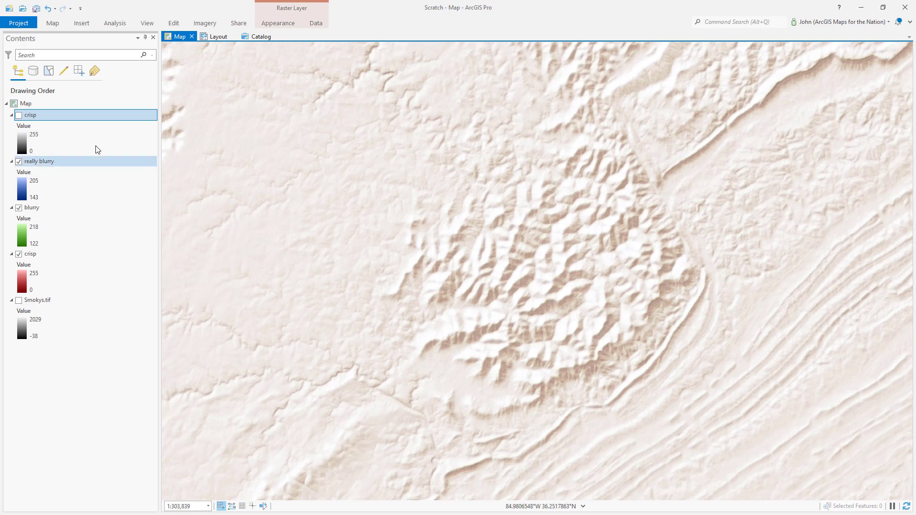
Step: Change the layer blend mode of the blurry layer to Soft Light
{"action": "left_click", "coordinate": [53, 208]}
{"action": "left_click", "coordinate": [287, 24]}
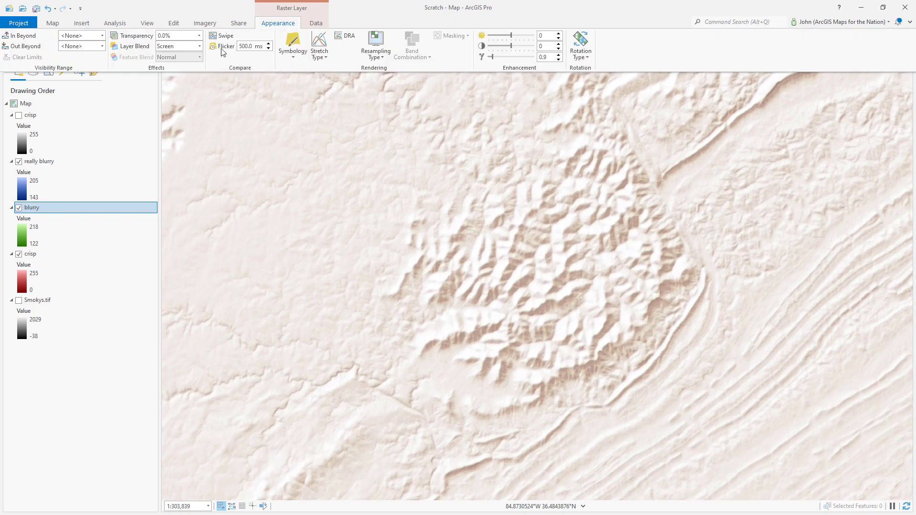
{"action": "left_click", "coordinate": [199, 46]}
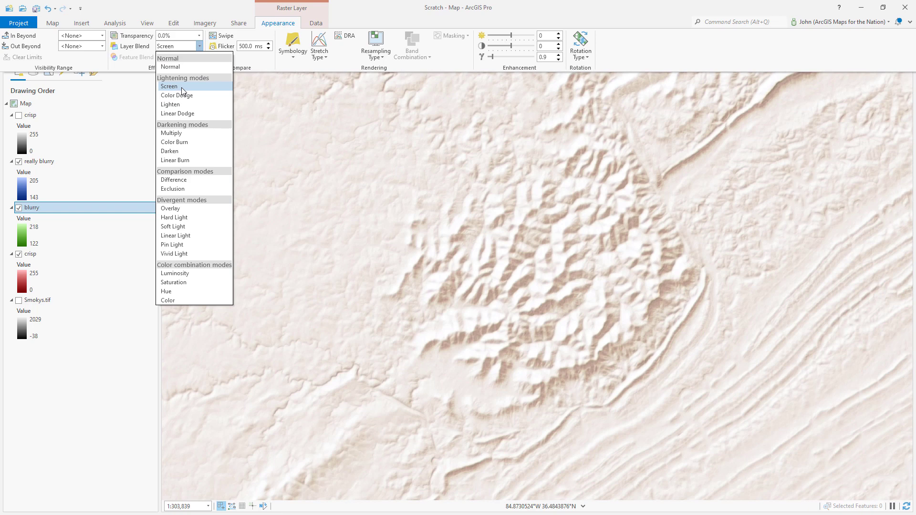
{"action": "left_click", "coordinate": [181, 227]}
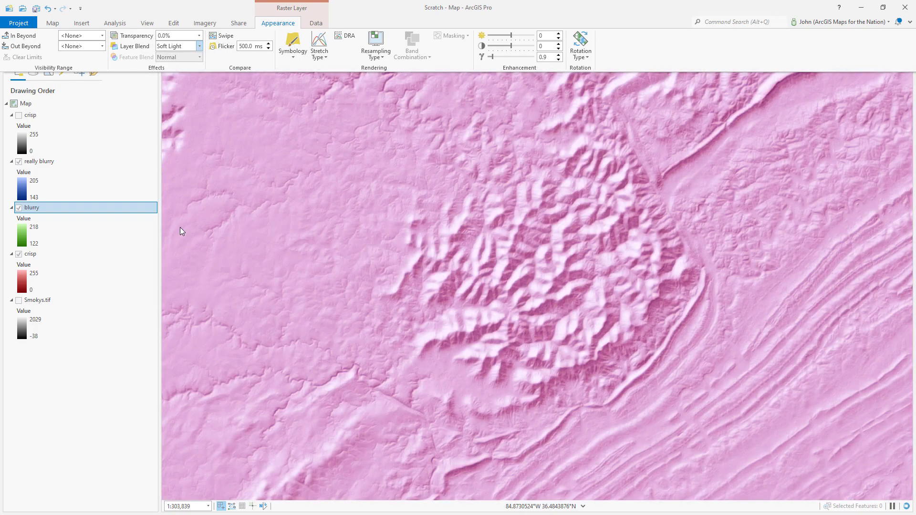
Step: Change the layer blend mode of the really blurry layer to Soft Light
{"action": "left_click", "coordinate": [74, 161]}
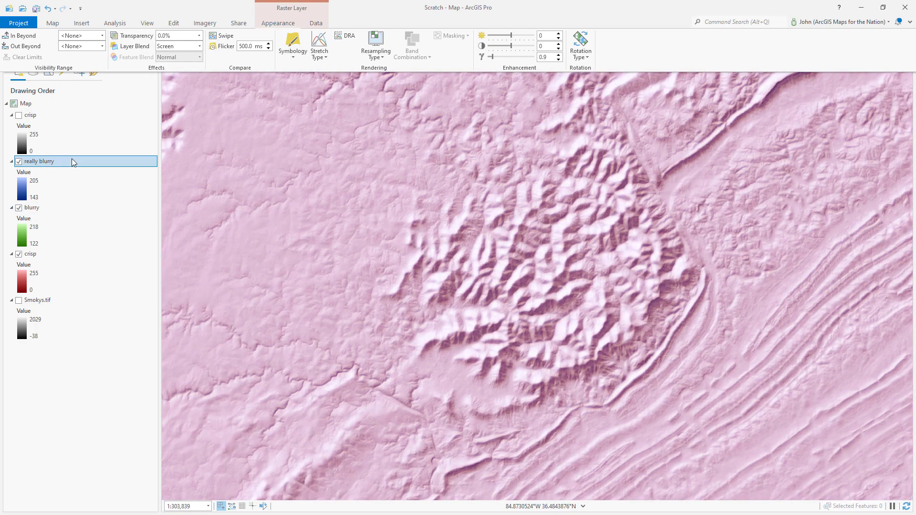
{"action": "left_click", "coordinate": [278, 23]}
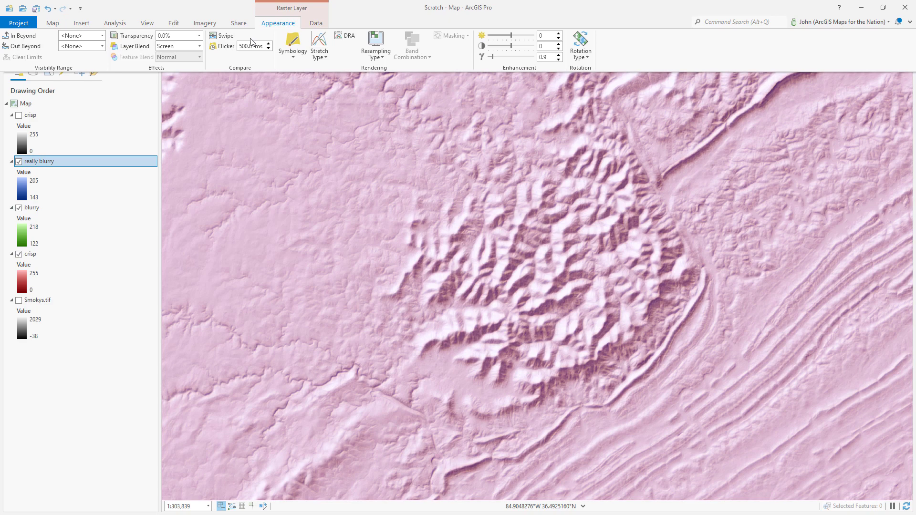
{"action": "left_click", "coordinate": [198, 46]}
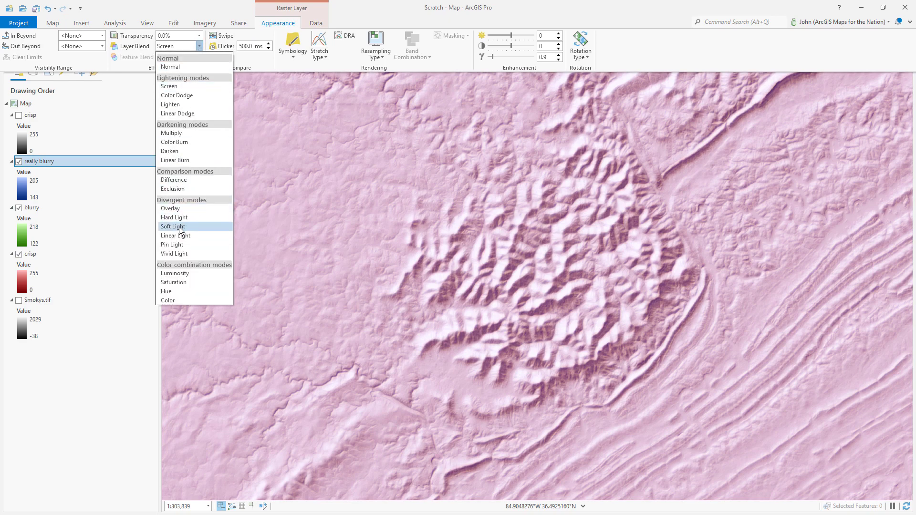
{"action": "left_click", "coordinate": [180, 227]}
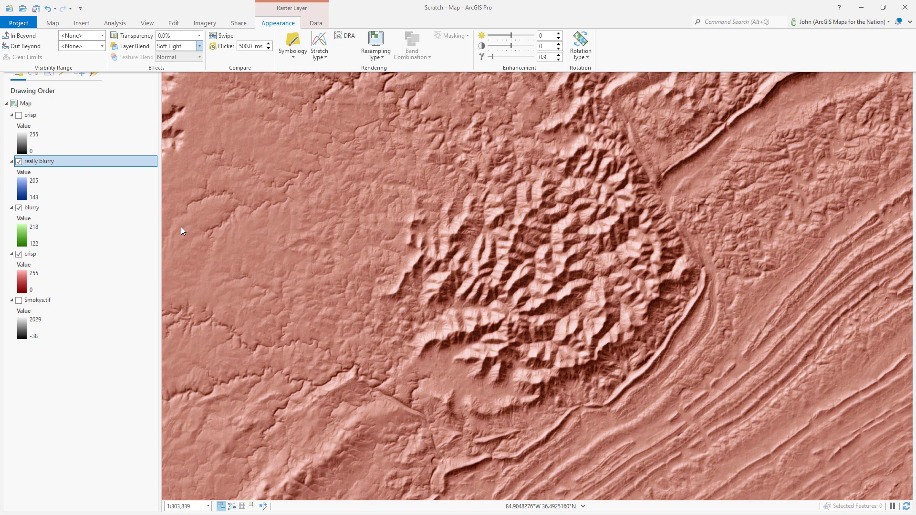
{"action": "left_click", "coordinate": [99, 397]}
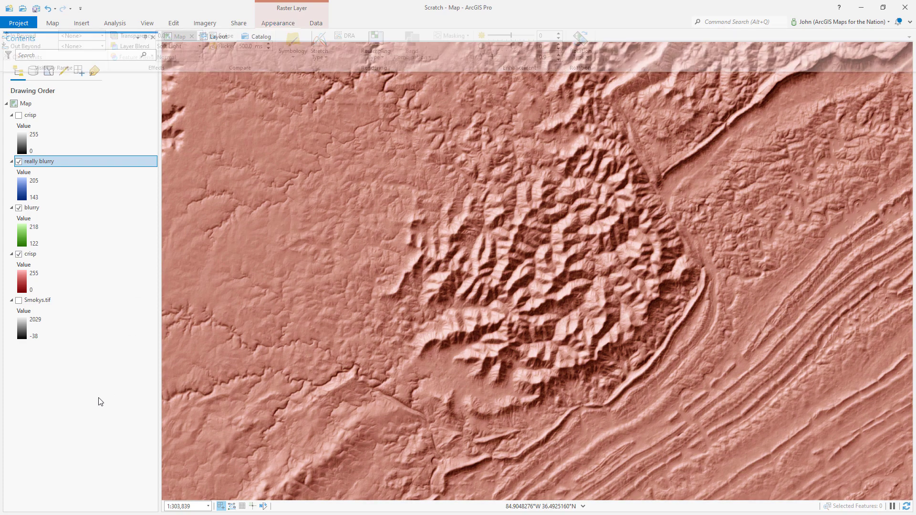
Step: Examine the Soft Light hillshade blend across the valleys and mountain ranges at several scales
{"action": "left_click_drag", "start_coordinate": [634, 377], "coordinate": [467, 233]}
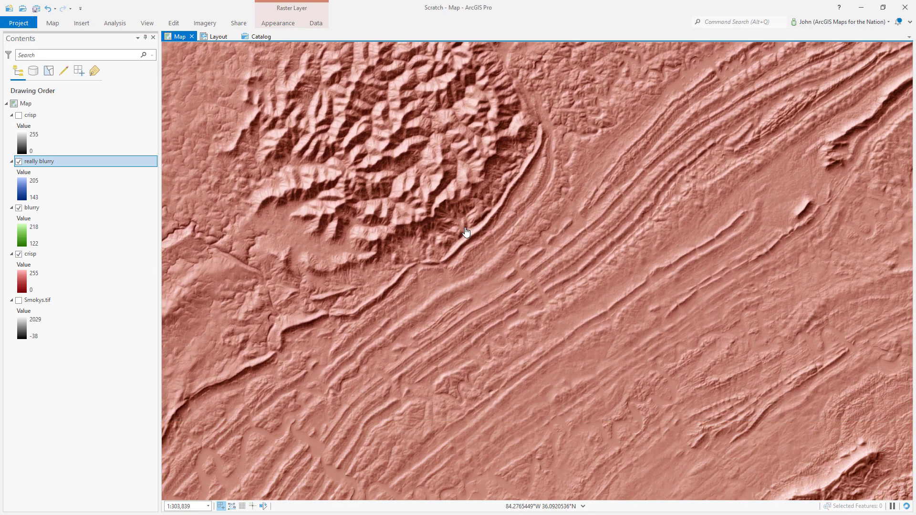
{"action": "left_click_drag", "start_coordinate": [681, 323], "coordinate": [531, 258]}
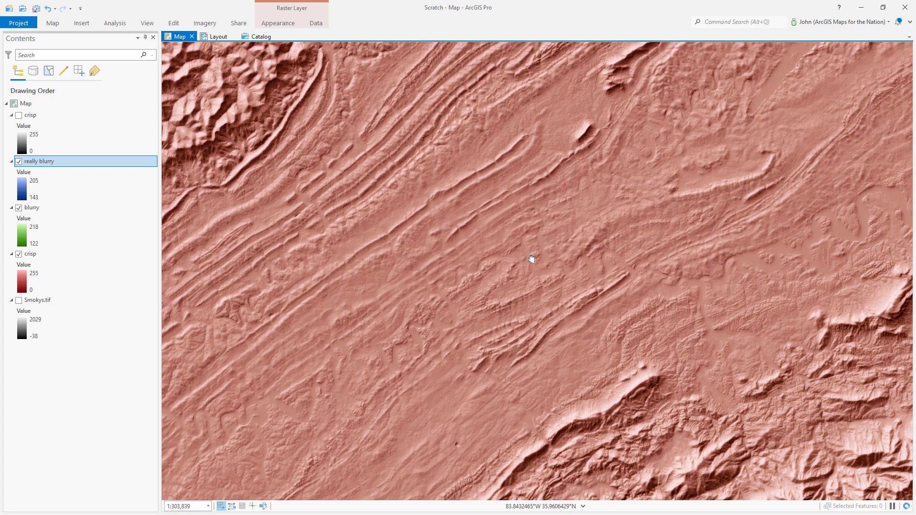
{"action": "left_click_drag", "start_coordinate": [660, 414], "coordinate": [551, 242]}
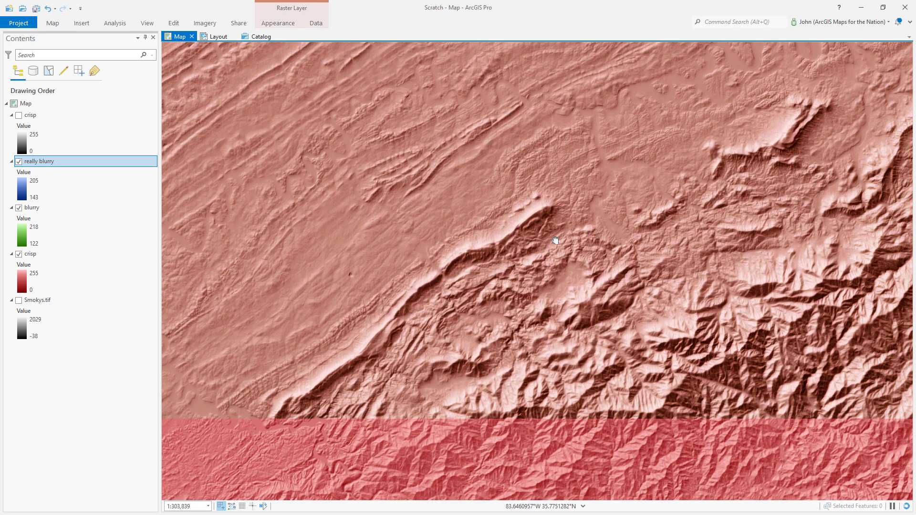
{"action": "left_click_drag", "start_coordinate": [708, 367], "coordinate": [552, 293]}
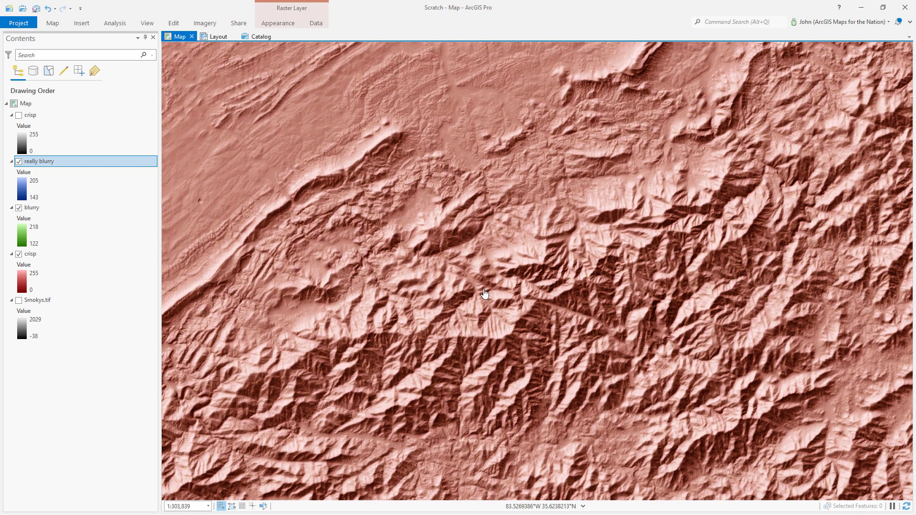
{"action": "left_click_drag", "start_coordinate": [579, 281], "coordinate": [419, 397]}
{"action": "left_click_drag", "start_coordinate": [605, 241], "coordinate": [520, 351]}
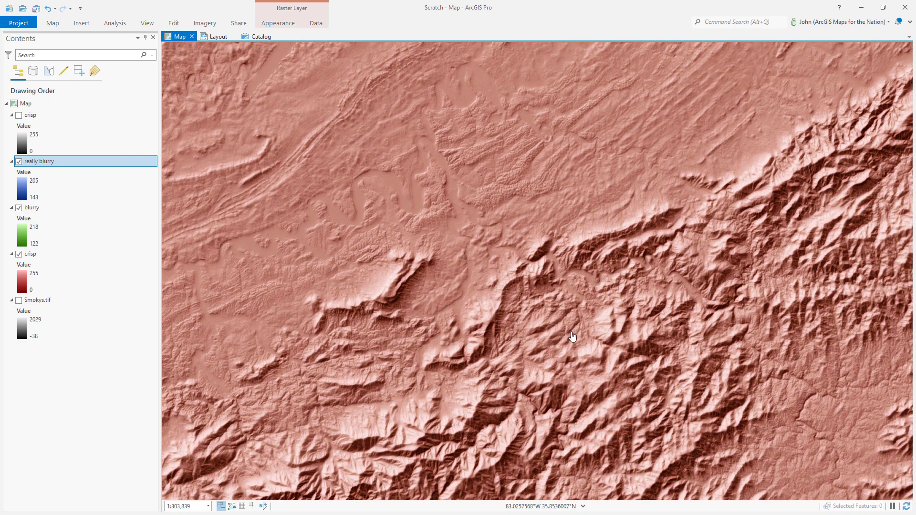
{"action": "scroll", "coordinate": [599, 320], "scroll_direction": "down", "scroll_amount": 2}
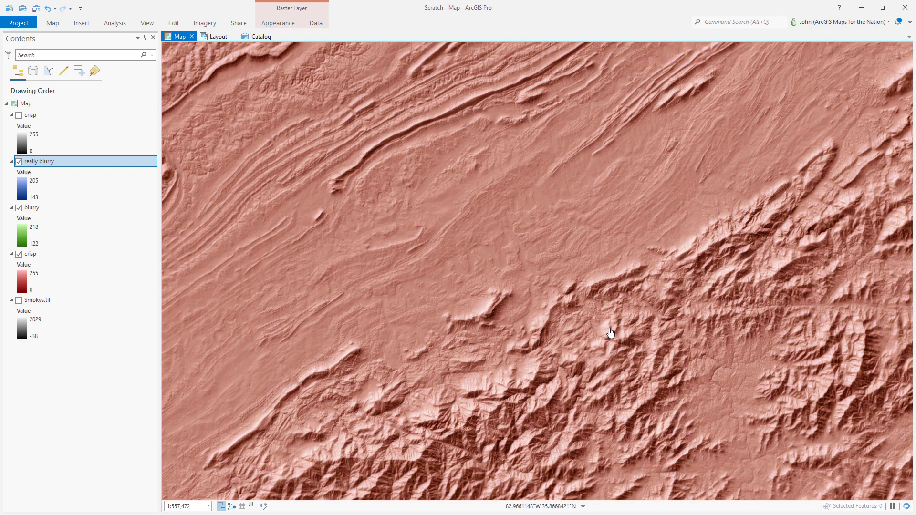
{"action": "left_click_drag", "start_coordinate": [567, 428], "coordinate": [537, 344]}
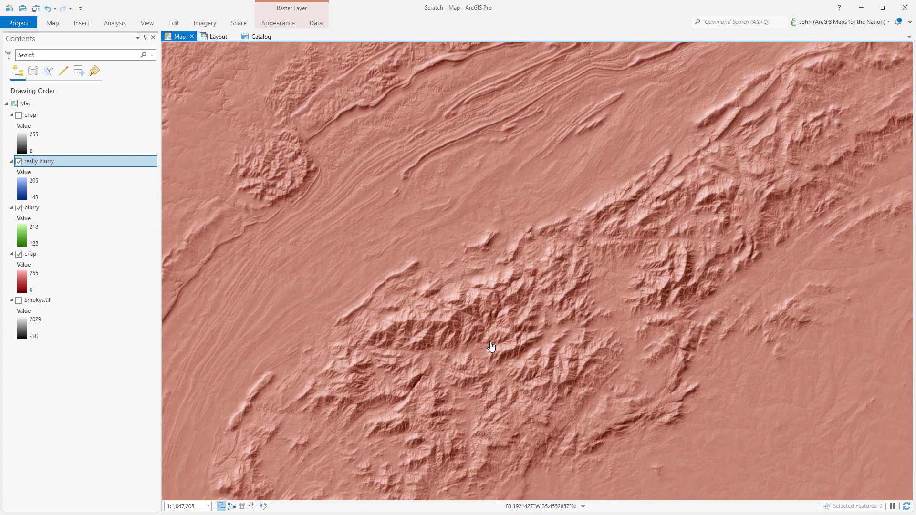
{"action": "scroll", "coordinate": [463, 308], "scroll_direction": "up", "scroll_amount": 5}
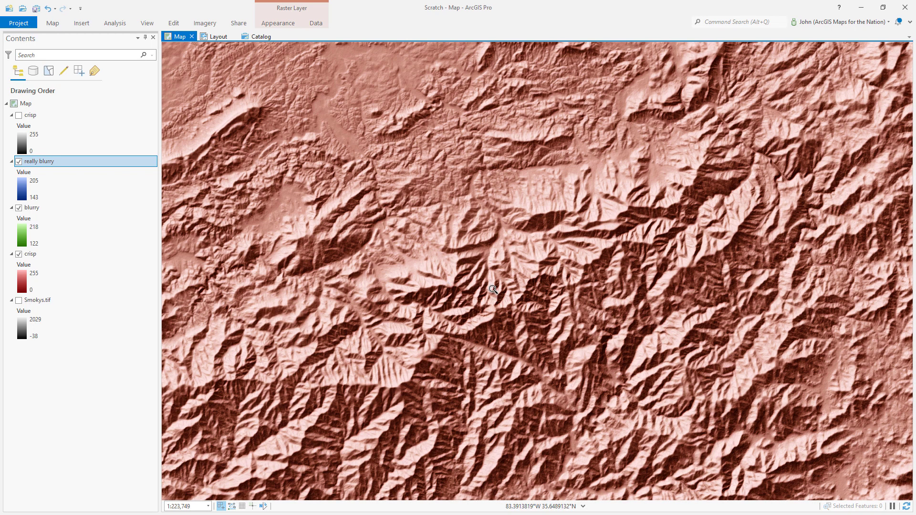
{"action": "scroll", "coordinate": [487, 283], "scroll_direction": "down", "scroll_amount": 2}
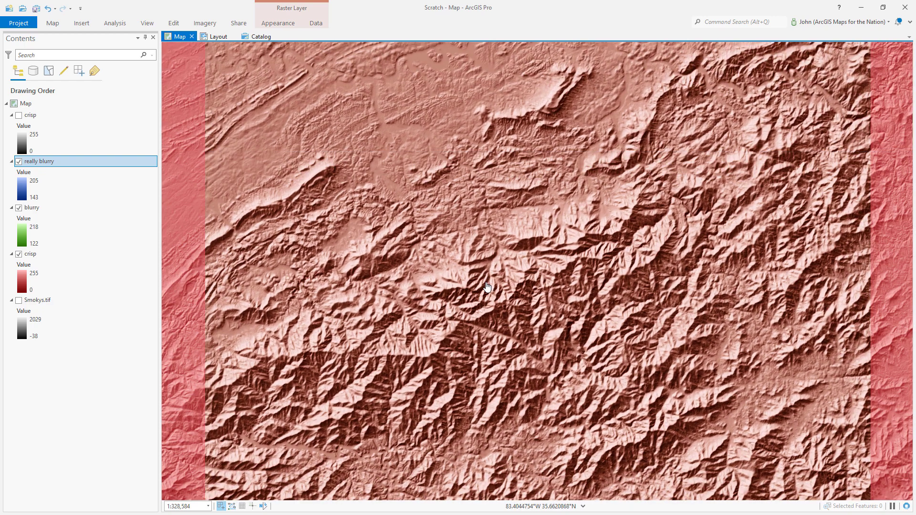